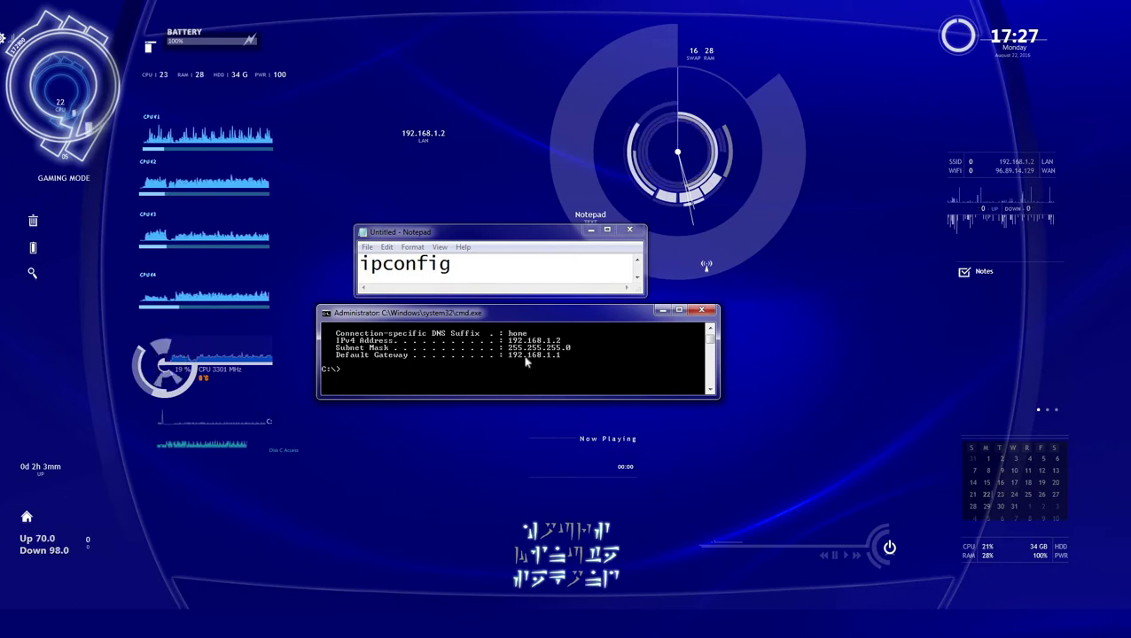
Switch from Command Prompt to Firefox via the taskbar
mouse_move(41, 627)
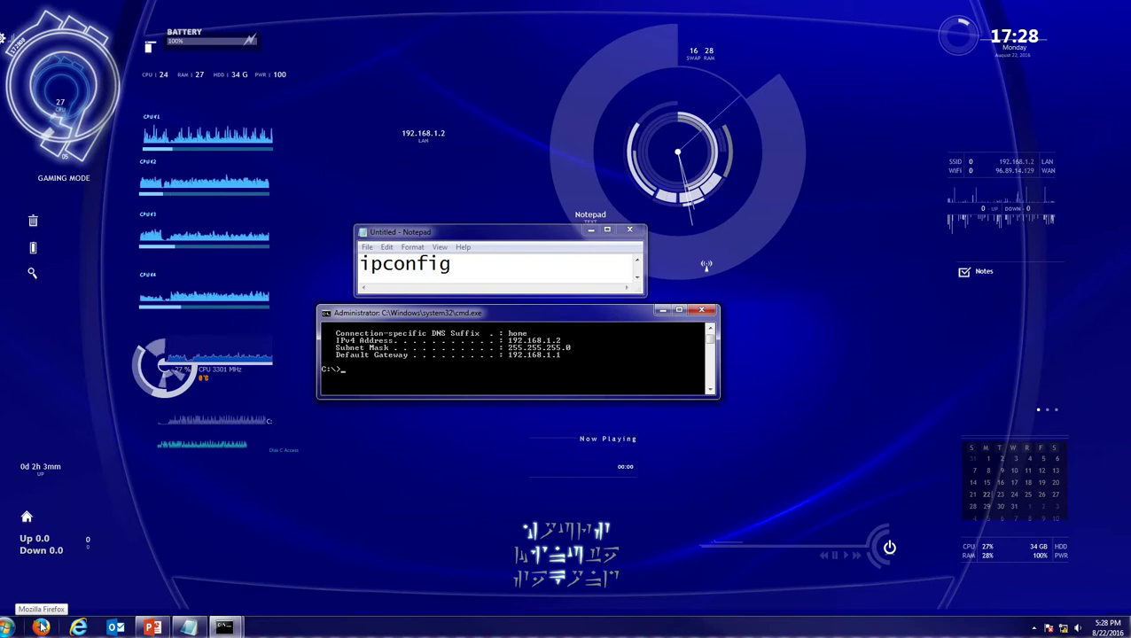
click(41, 626)
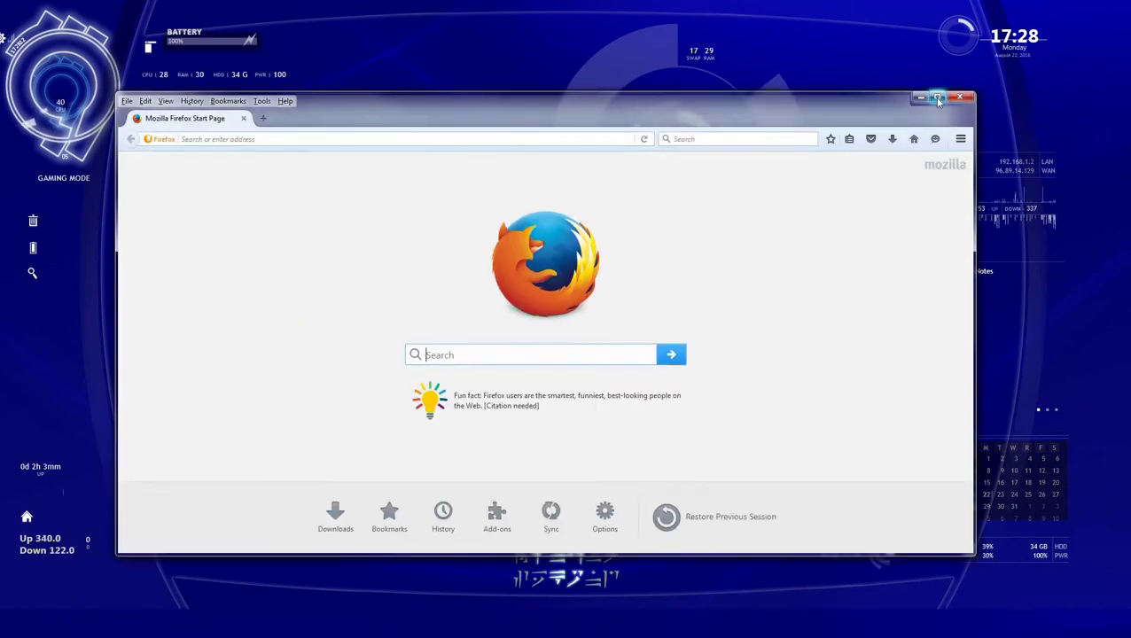
Maximize Firefox and load the router address 192.168.1.1
click(937, 97)
click(60, 36)
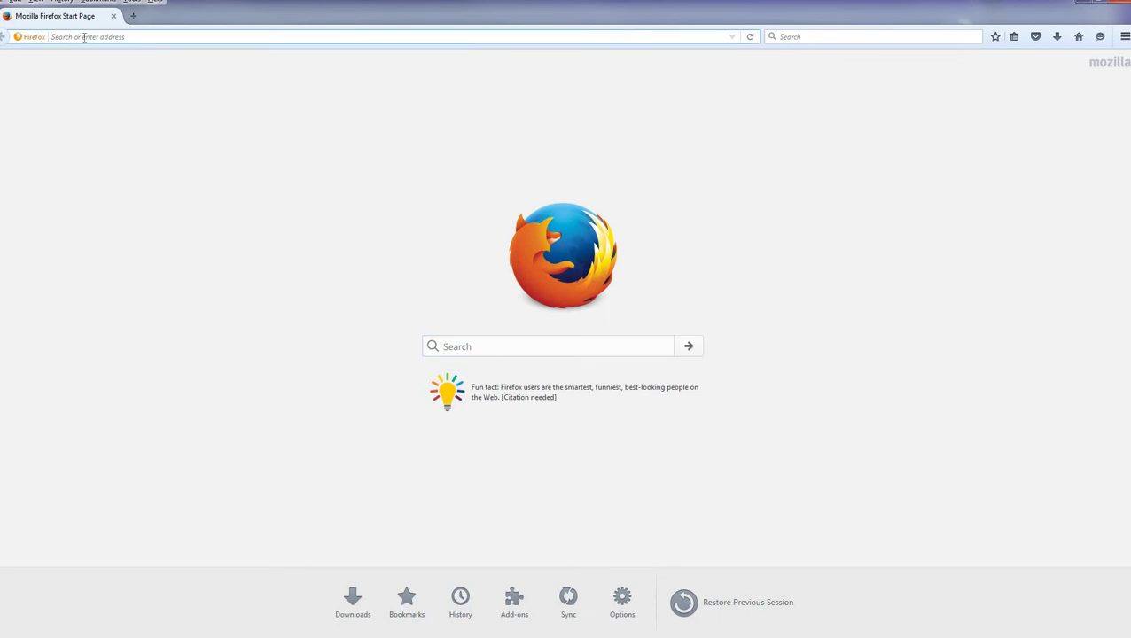
text(192)
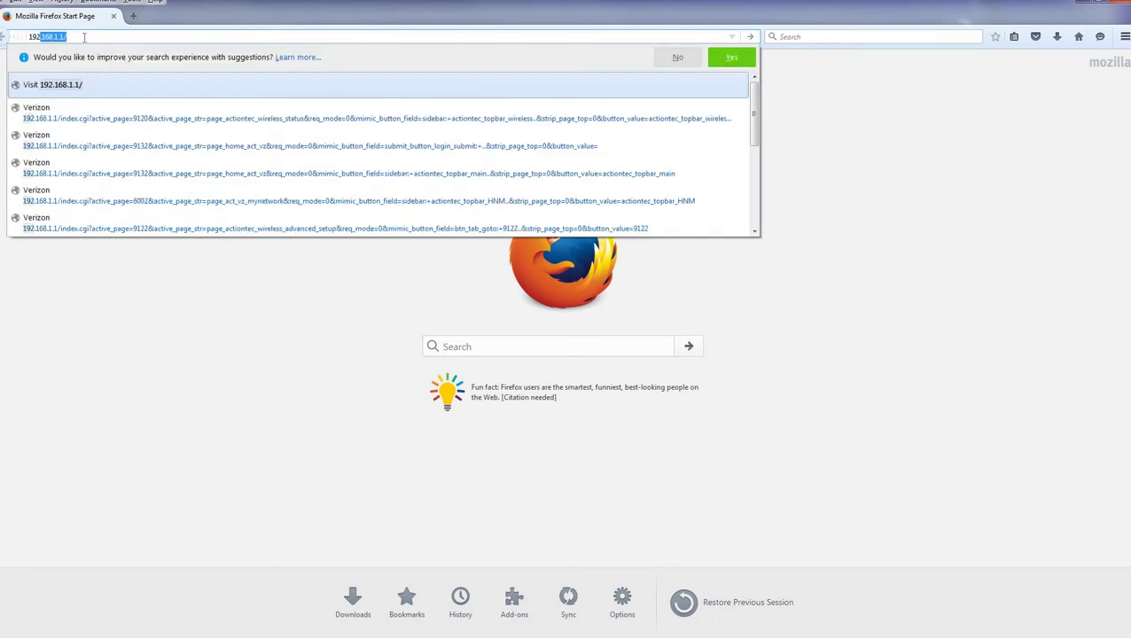
text(.168.1.1)
key(Return)
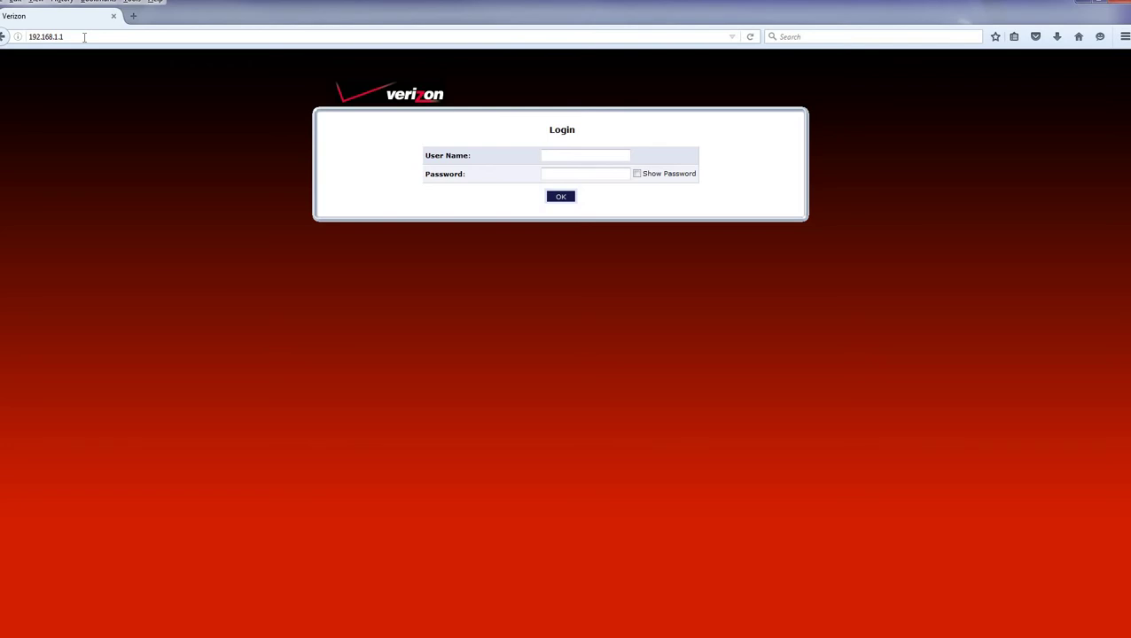
Log in to the router admin as user admin with the admin password
key(Tab)
click(561, 197)
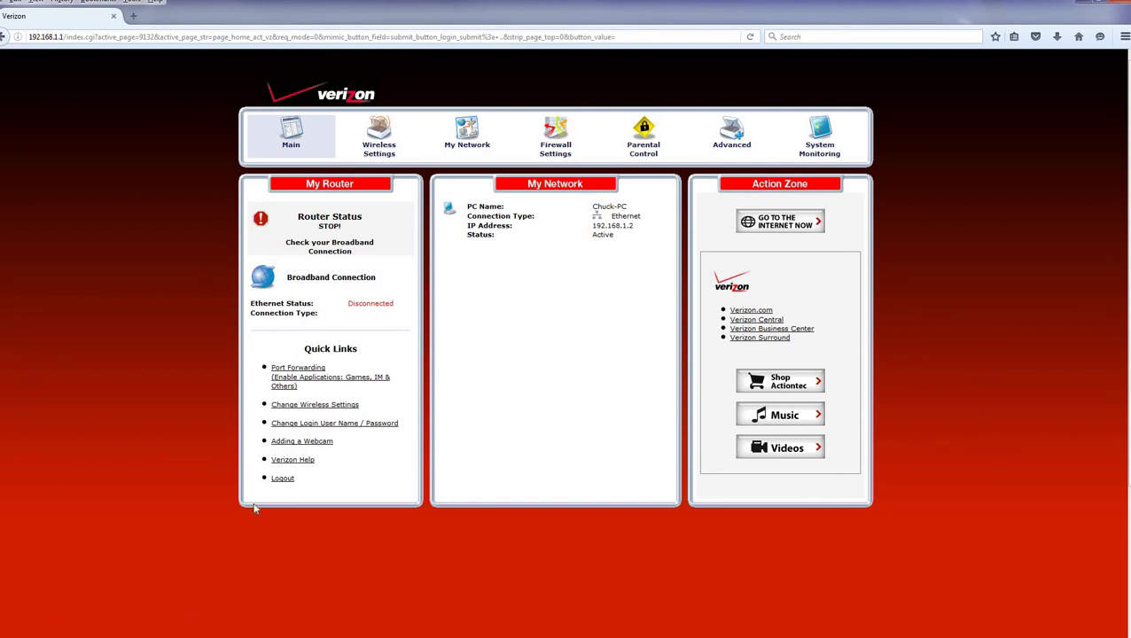
Go to Wireless Settings' Basic Security Settings page showing SSID X3HQP
click(378, 147)
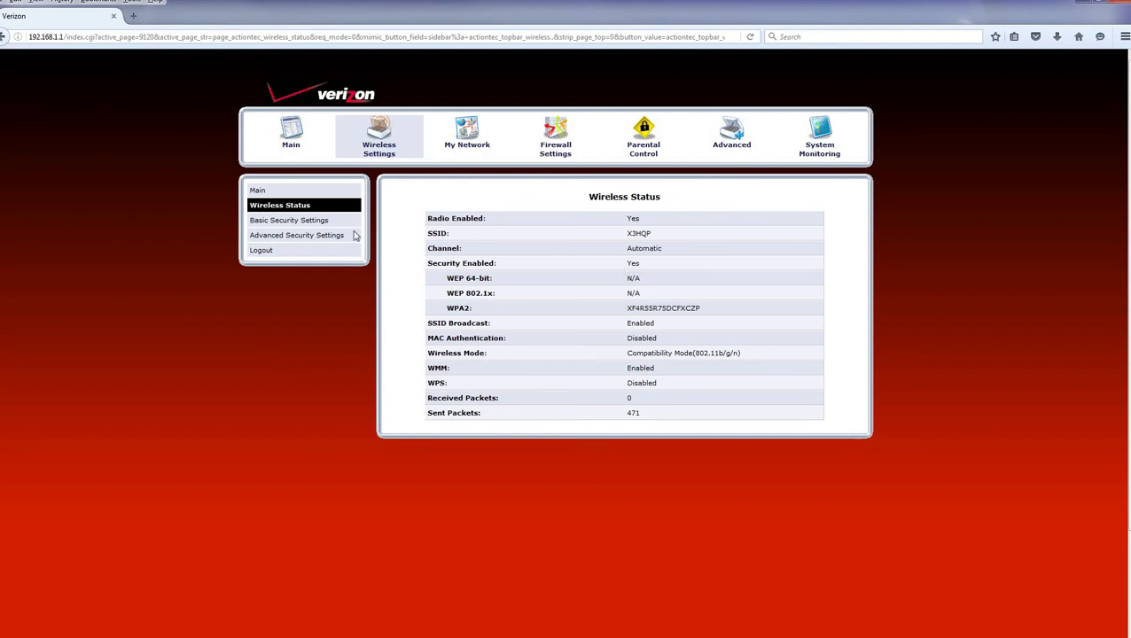
click(289, 221)
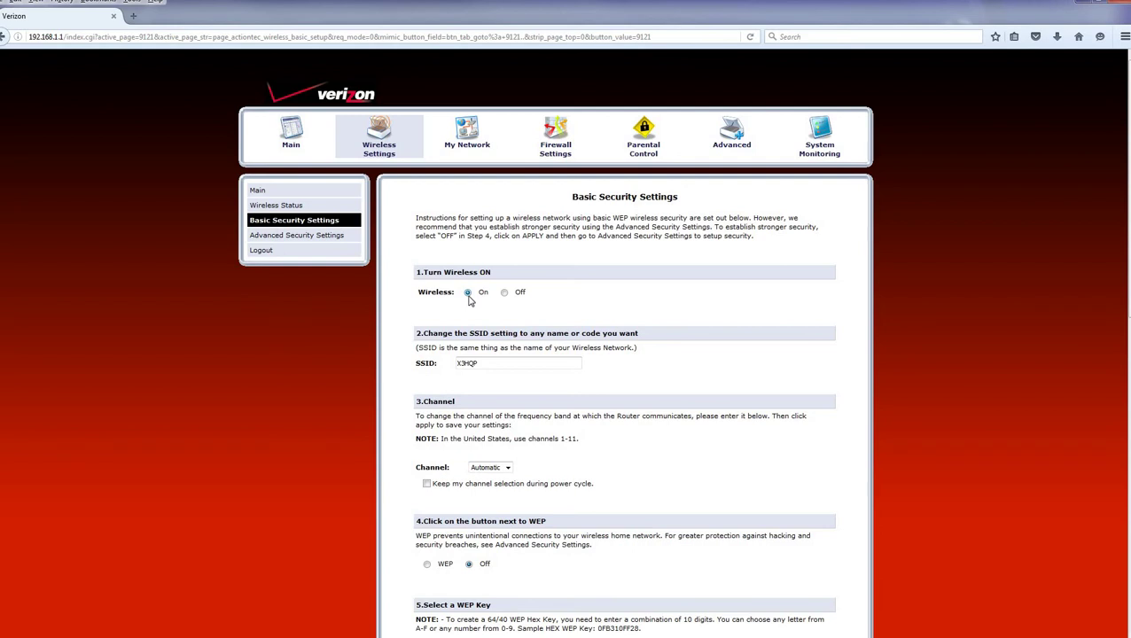
Change the SSID from X3HQP to CEH101 and apply it
click(478, 361)
key(ctrl+a)
text(CEH101)
scroll(566, 450, down, 4)
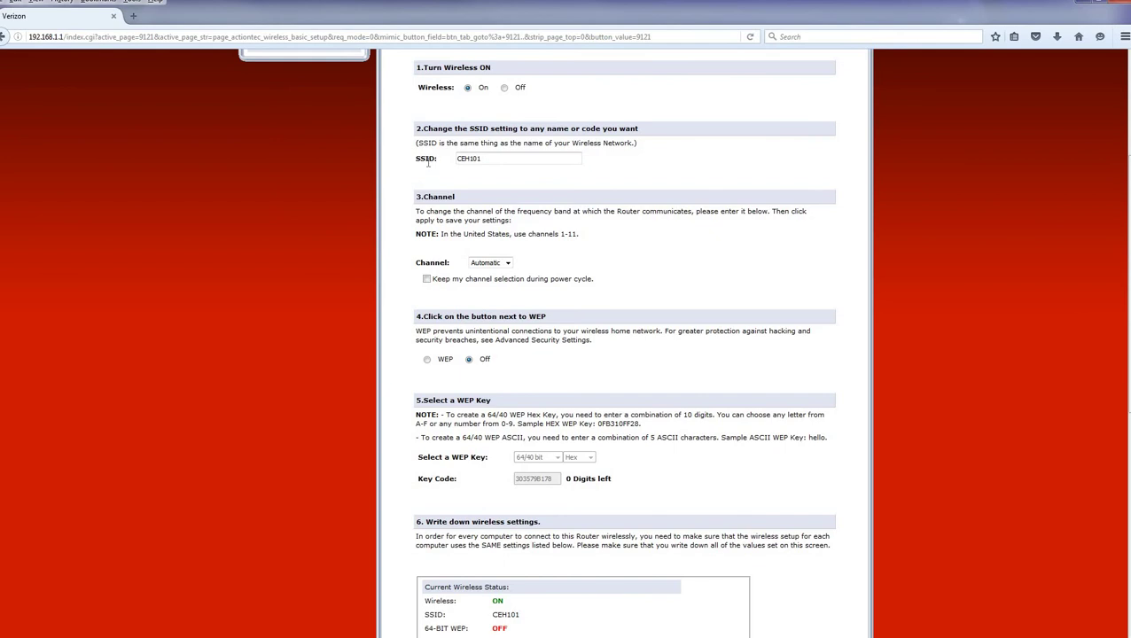
scroll(654, 391, down, 5)
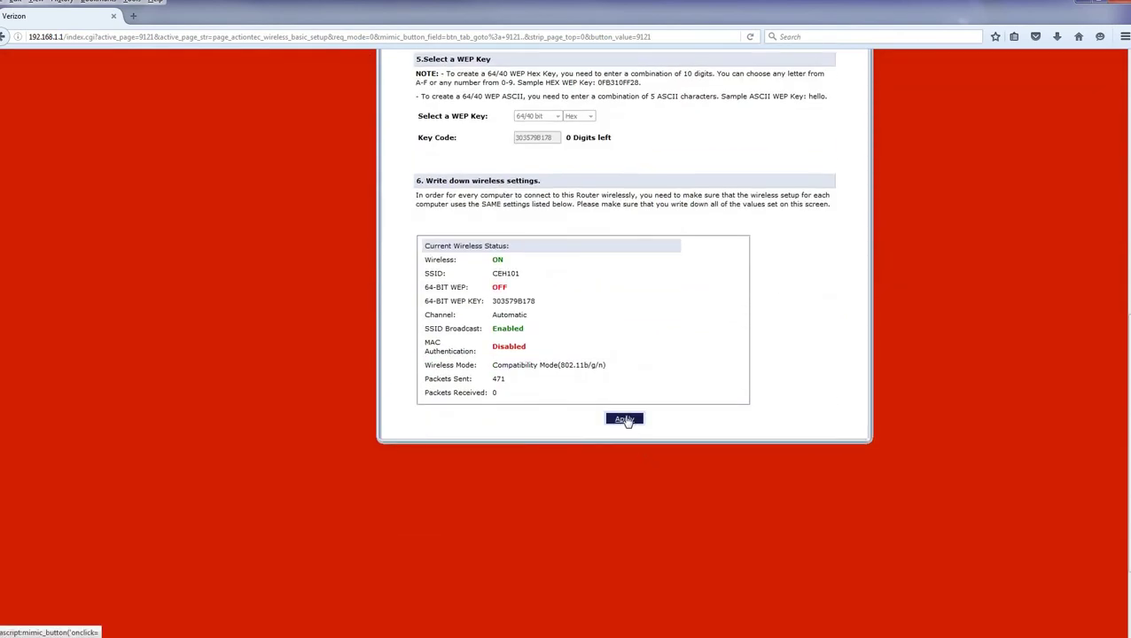
click(625, 419)
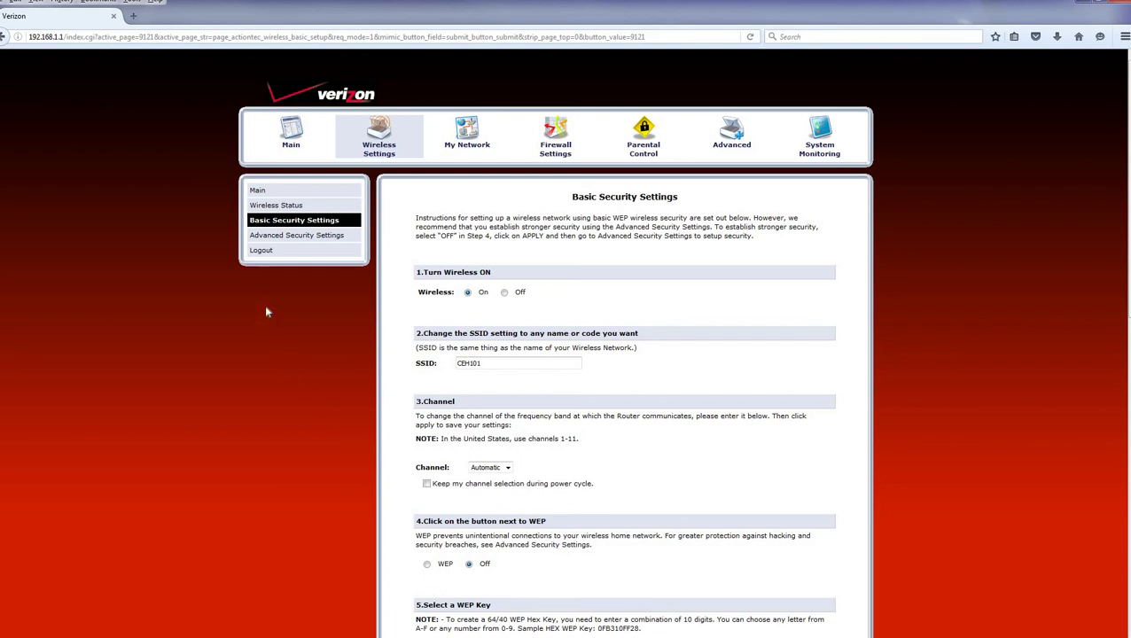
Choose WPA2 in the wireless Advanced Security Settings
click(304, 237)
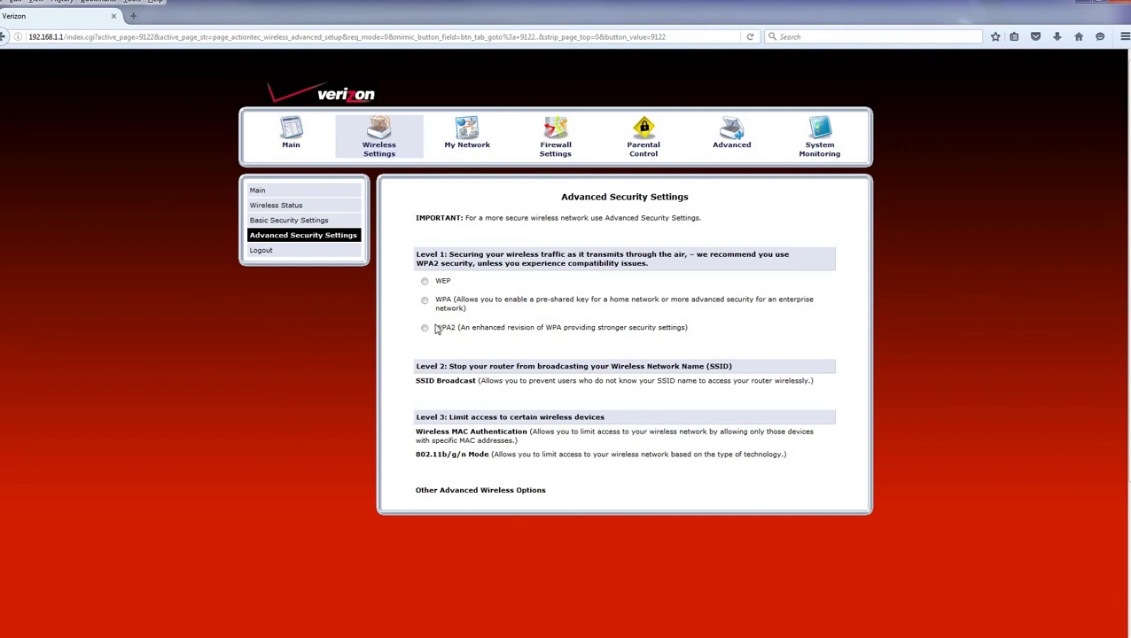
click(425, 328)
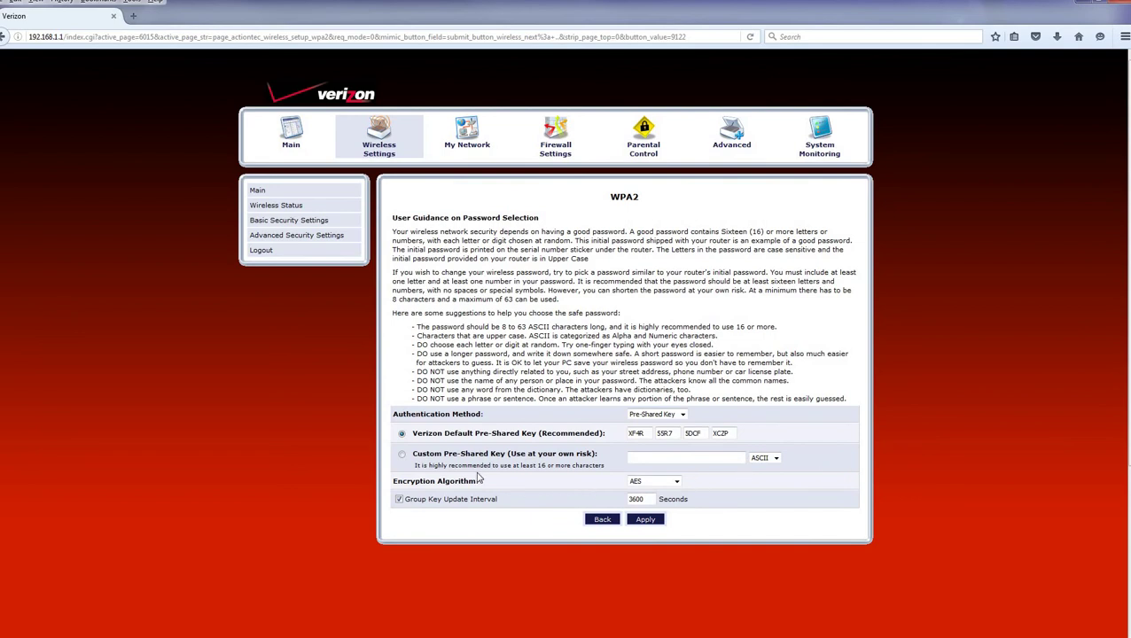
Enter a custom WPA2 pre-shared key and apply the settings
click(401, 455)
click(650, 457)
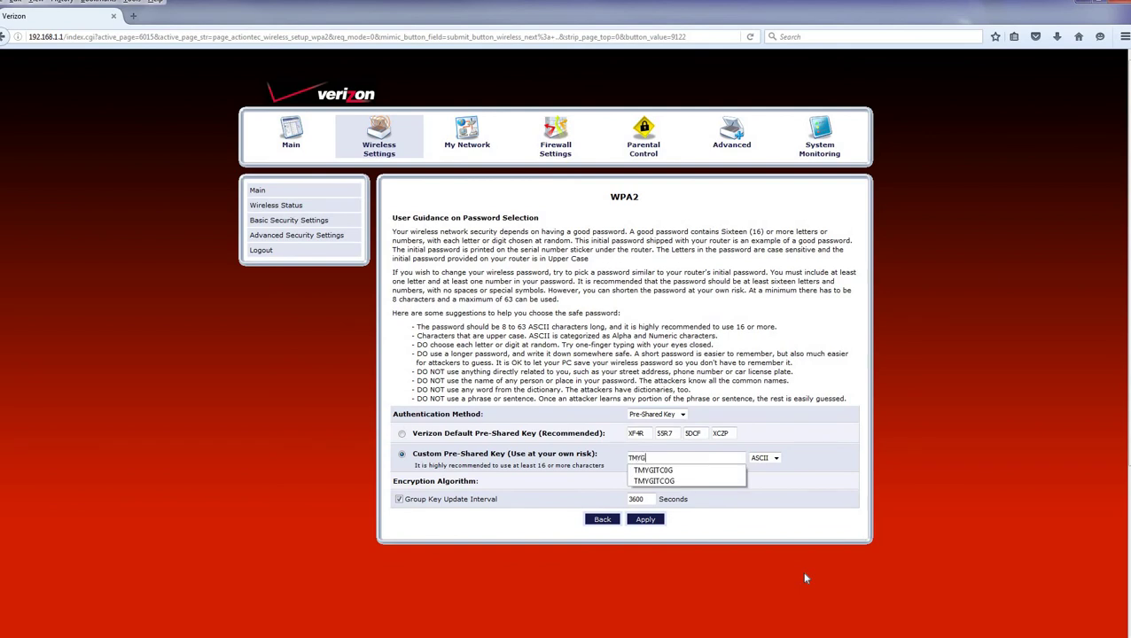
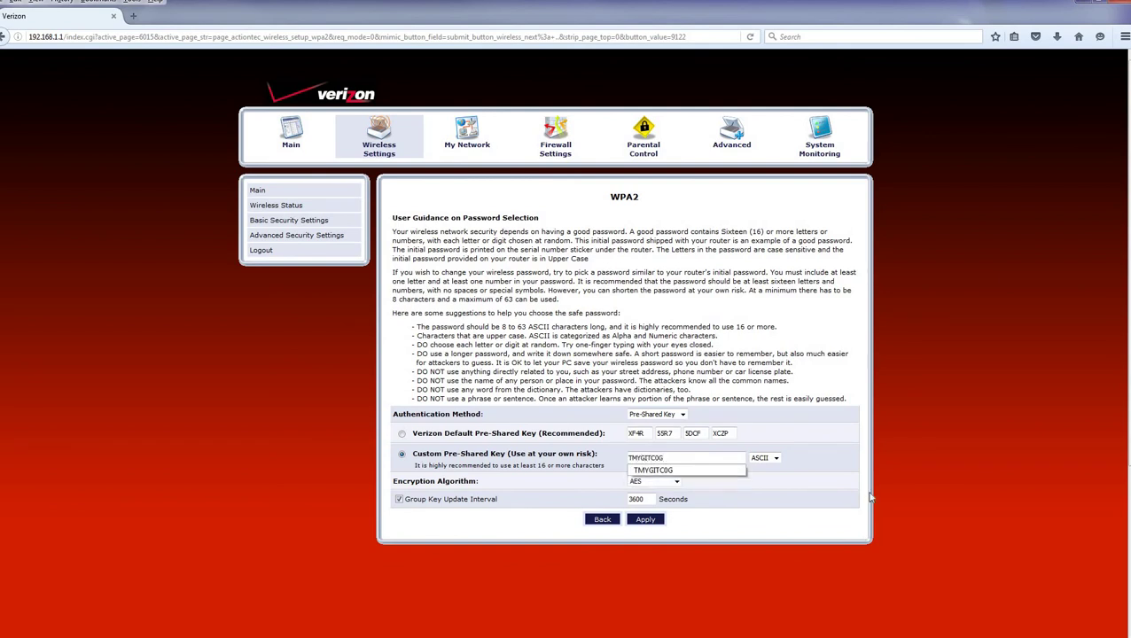
click(904, 488)
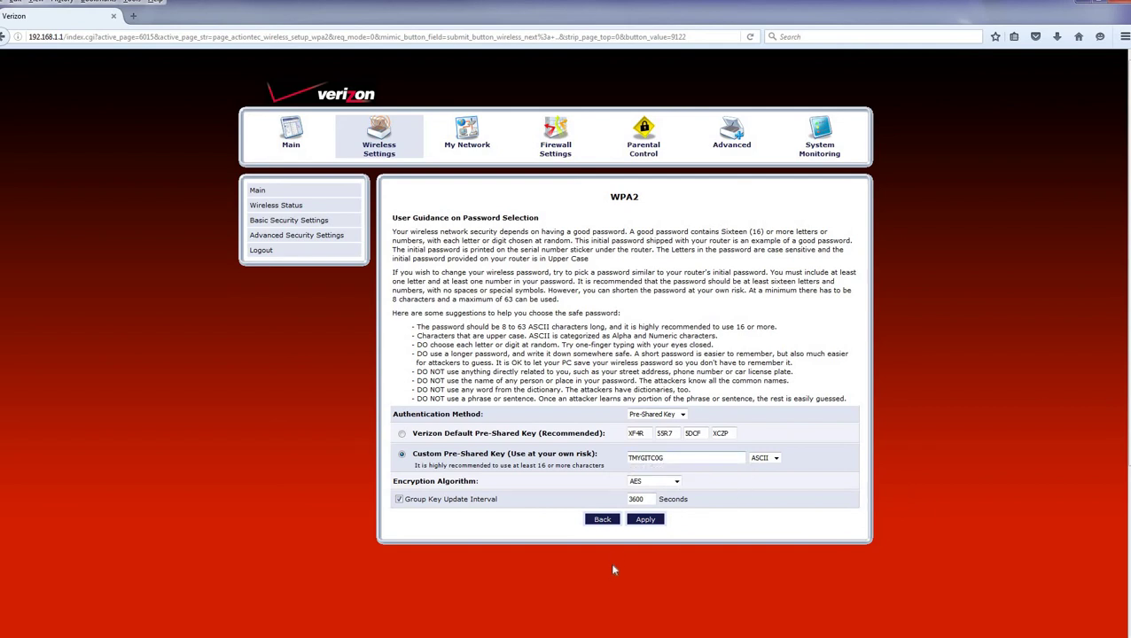
click(645, 520)
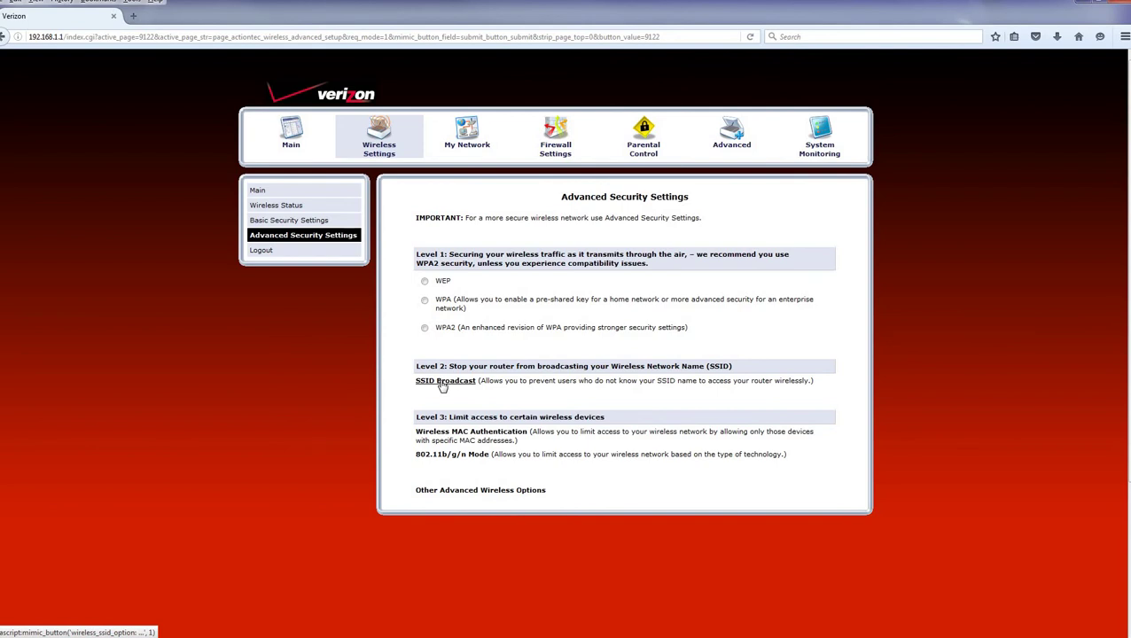
Turn off SSID broadcast and apply the change
click(442, 384)
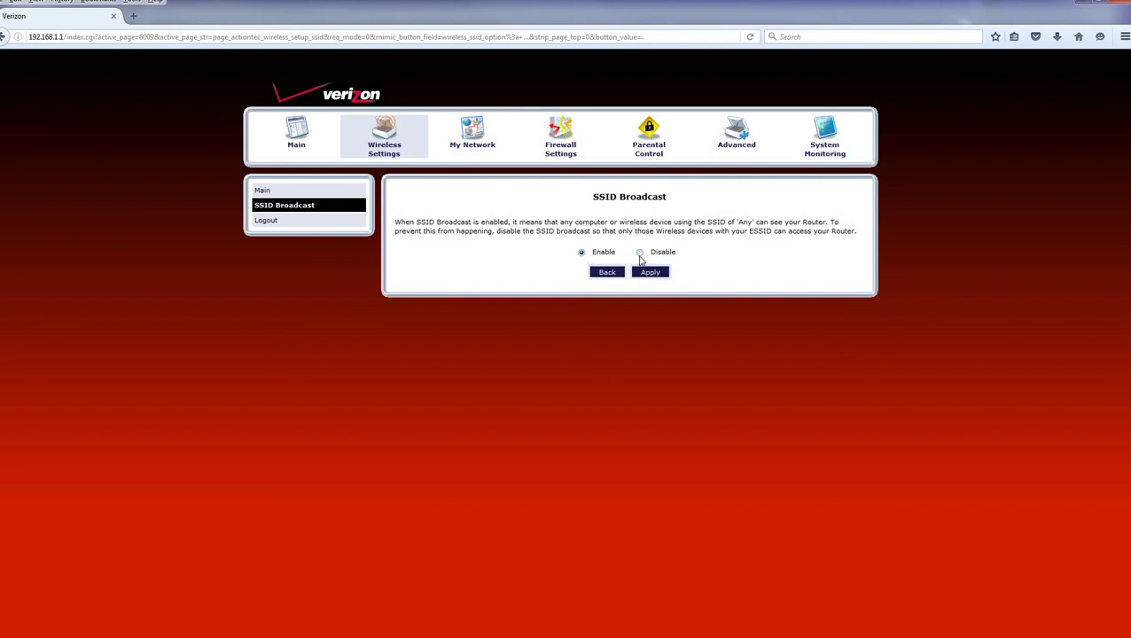
click(640, 254)
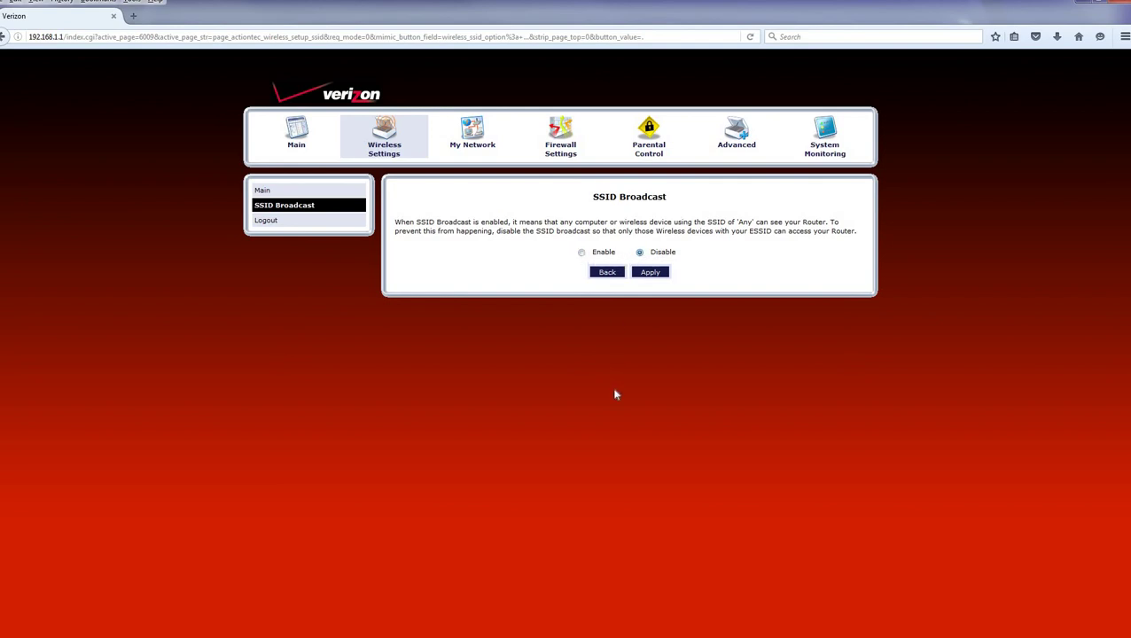
click(651, 274)
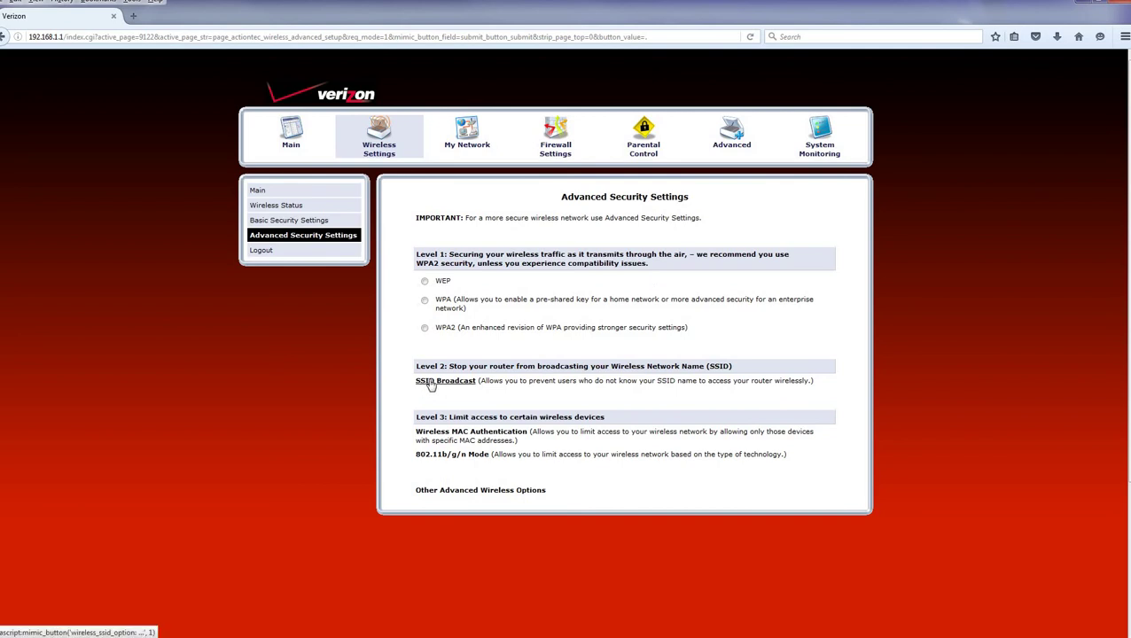
click(301, 222)
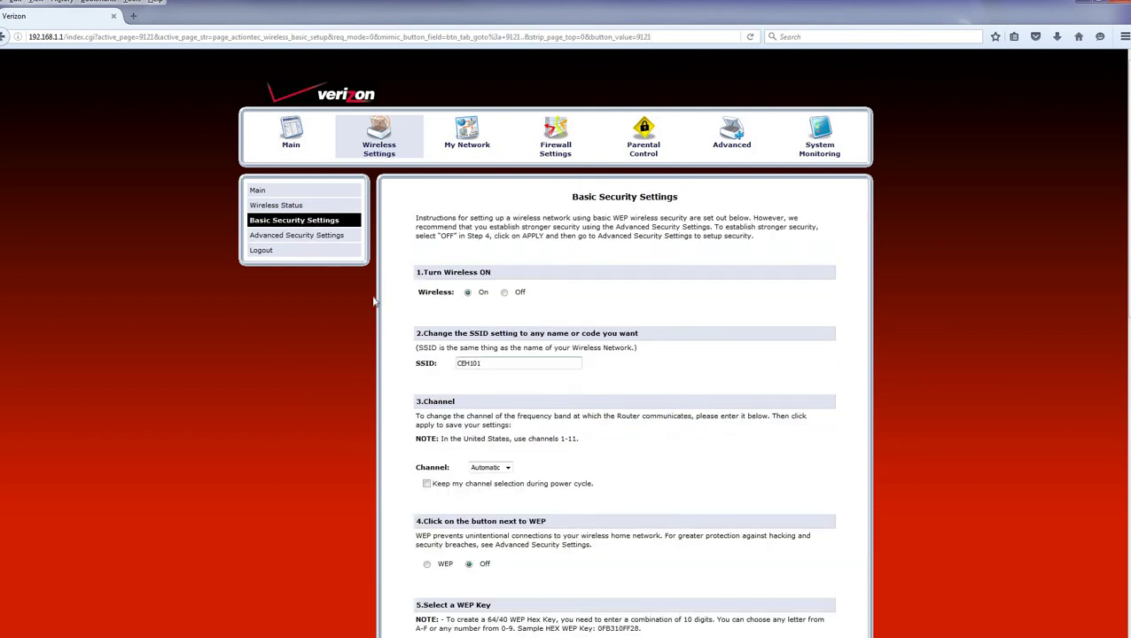
click(310, 236)
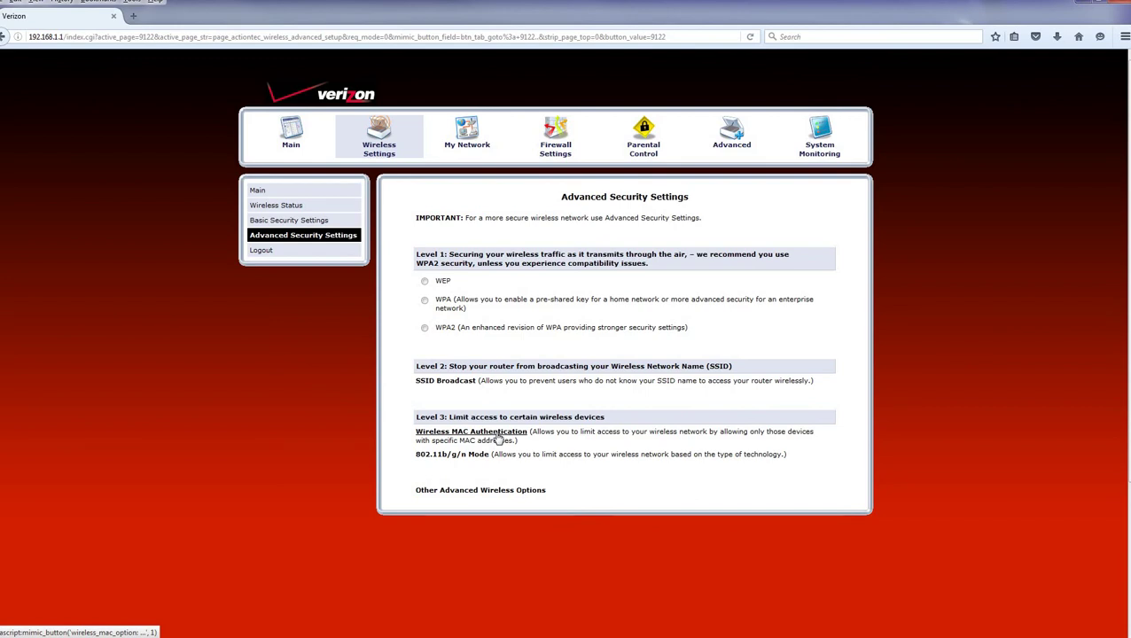
click(495, 434)
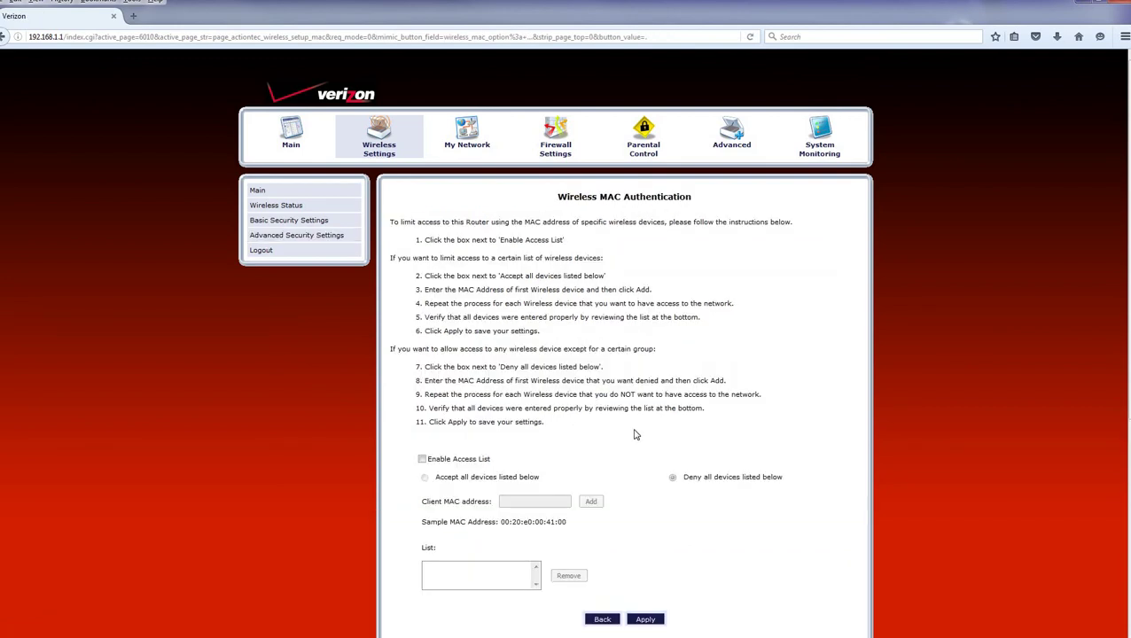
scroll(634, 437, down, 3)
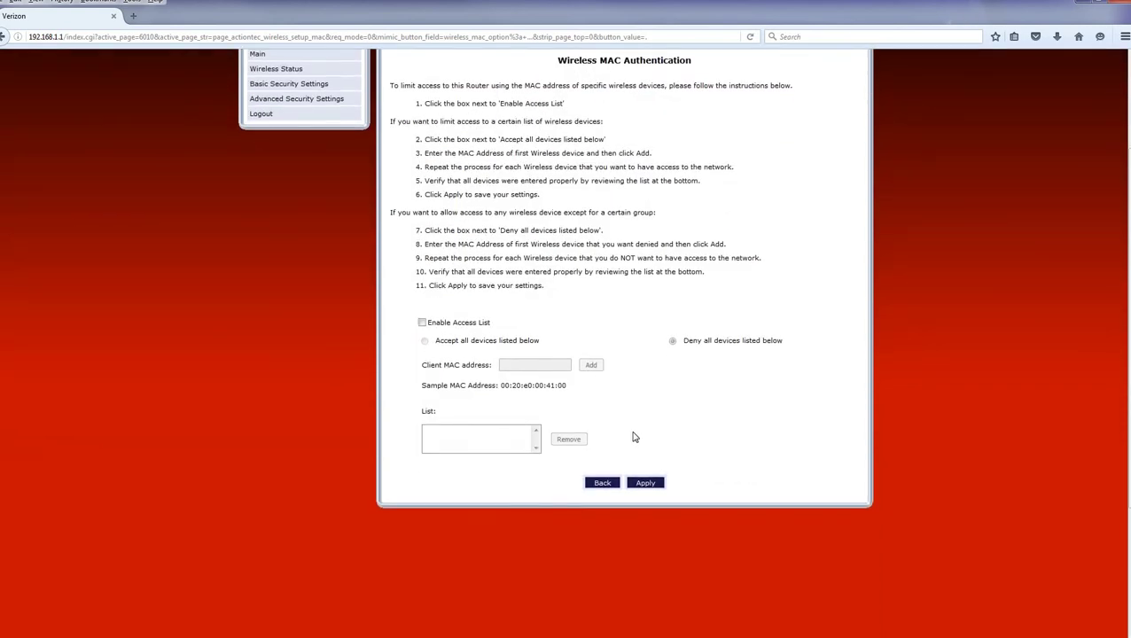
click(422, 323)
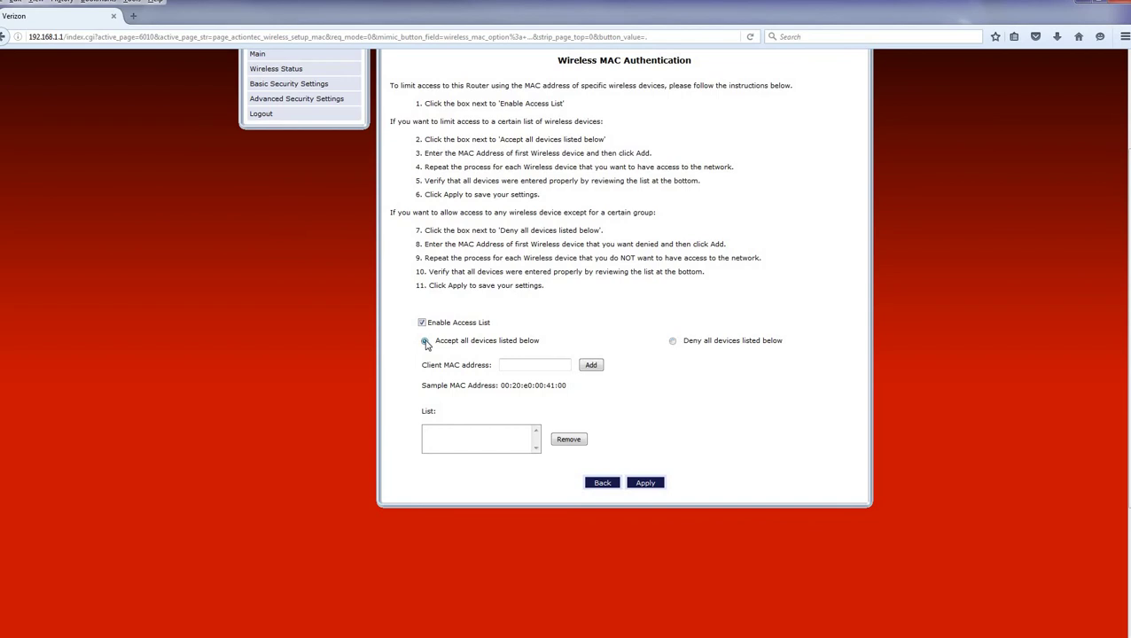
click(425, 343)
drag(501, 385, 569, 401)
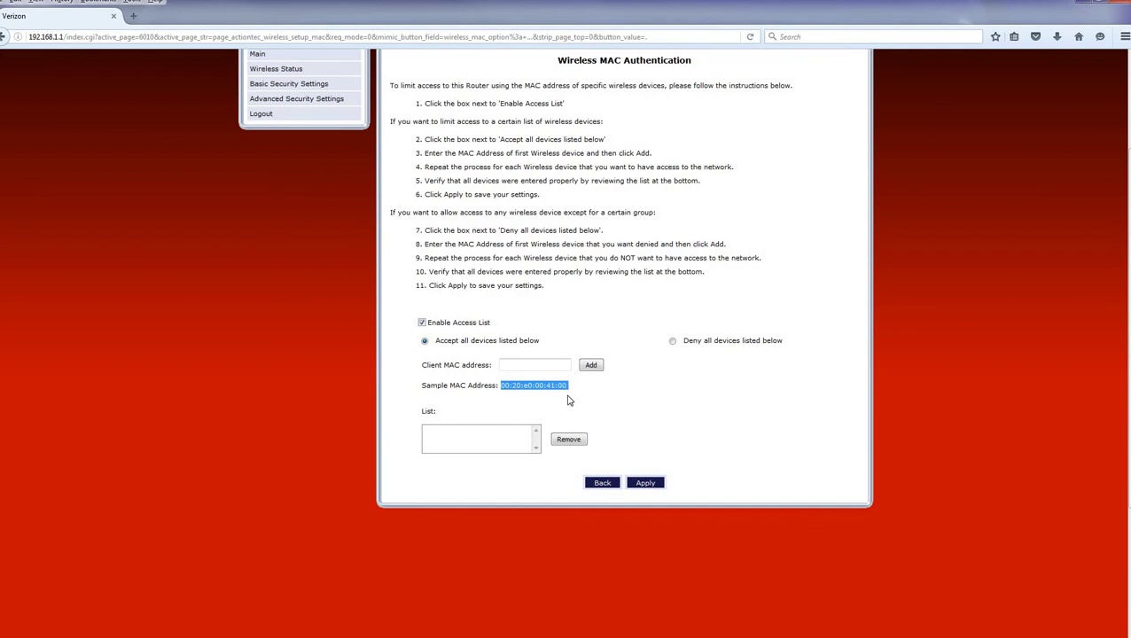
click(522, 396)
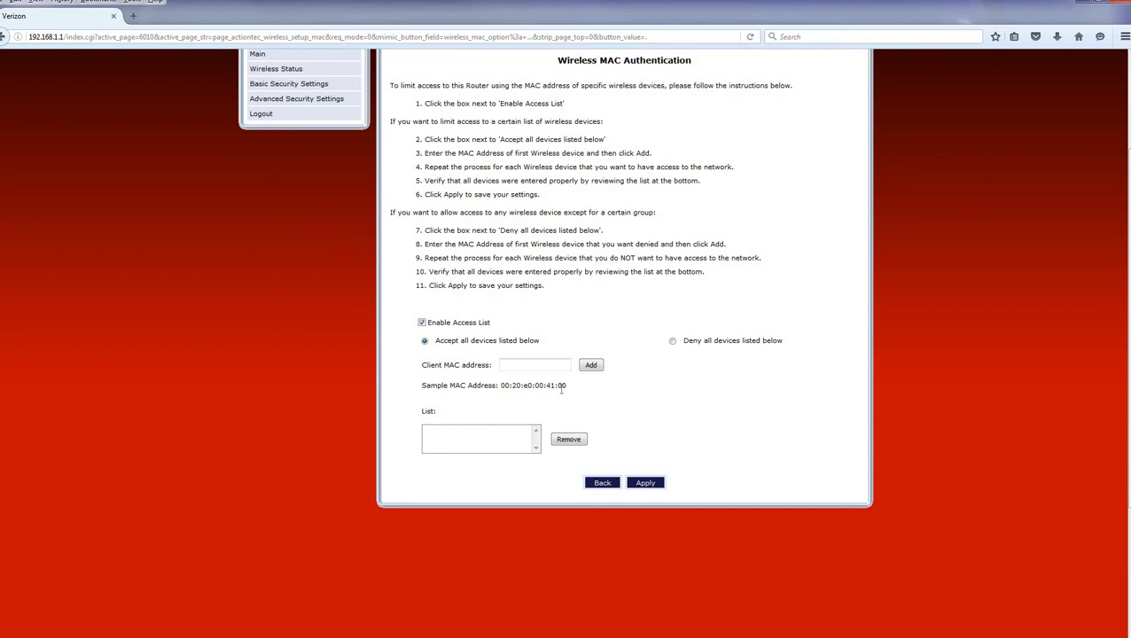
click(524, 365)
Edit the Notepad note so it reads 'ipconfig /all'
mouse_move(35, 633)
click(190, 627)
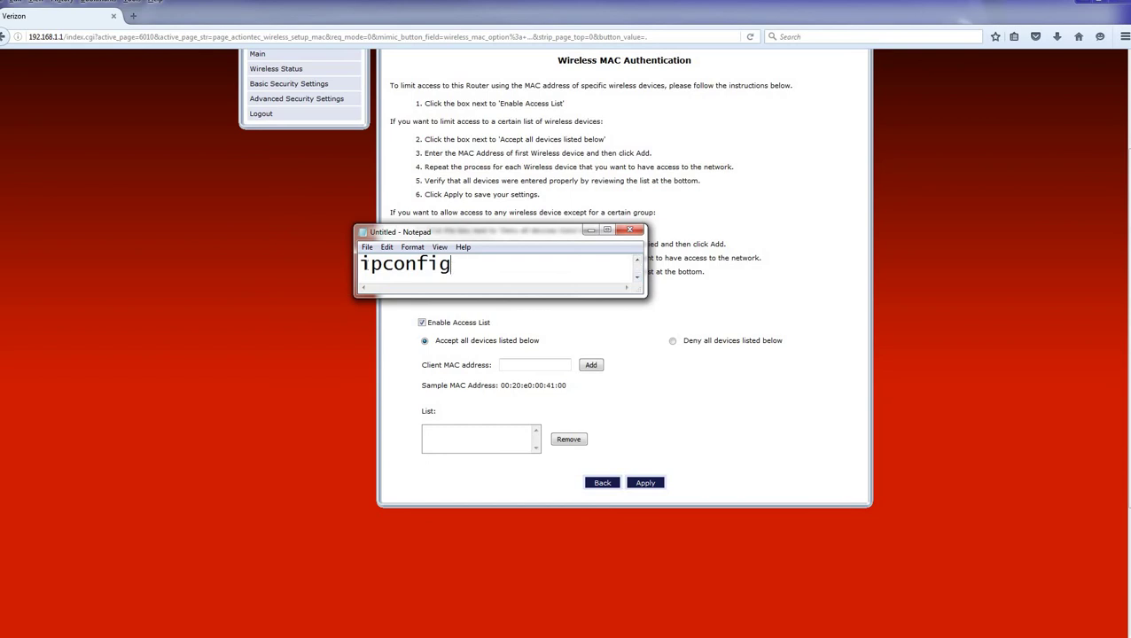
double_click(425, 270)
click(454, 268)
text(/all)
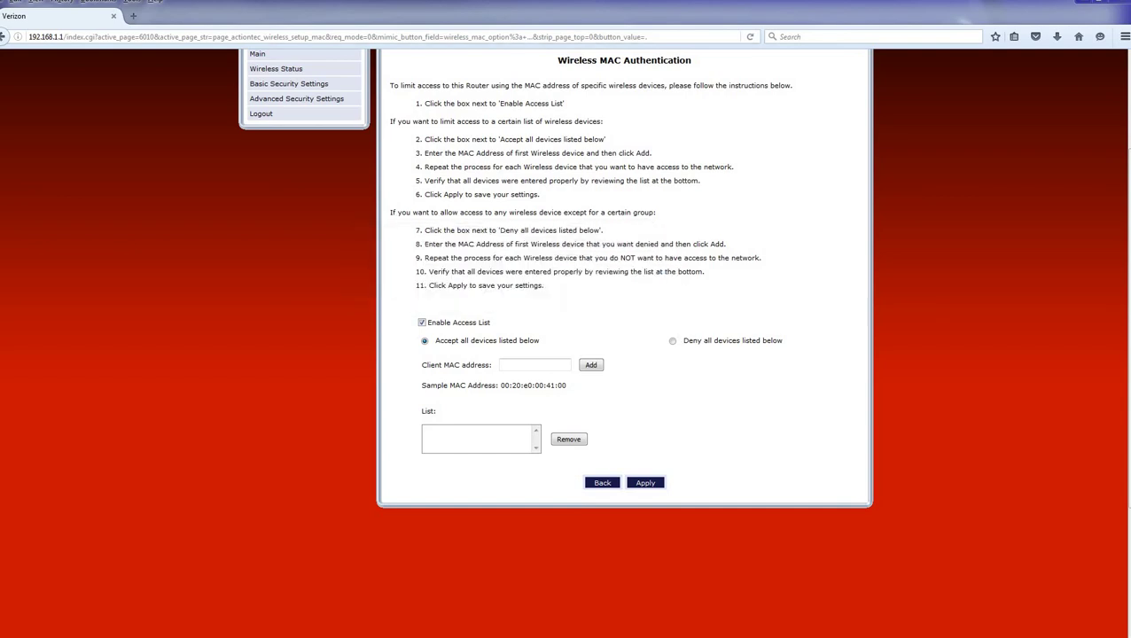
drag(854, 293, 365, 221)
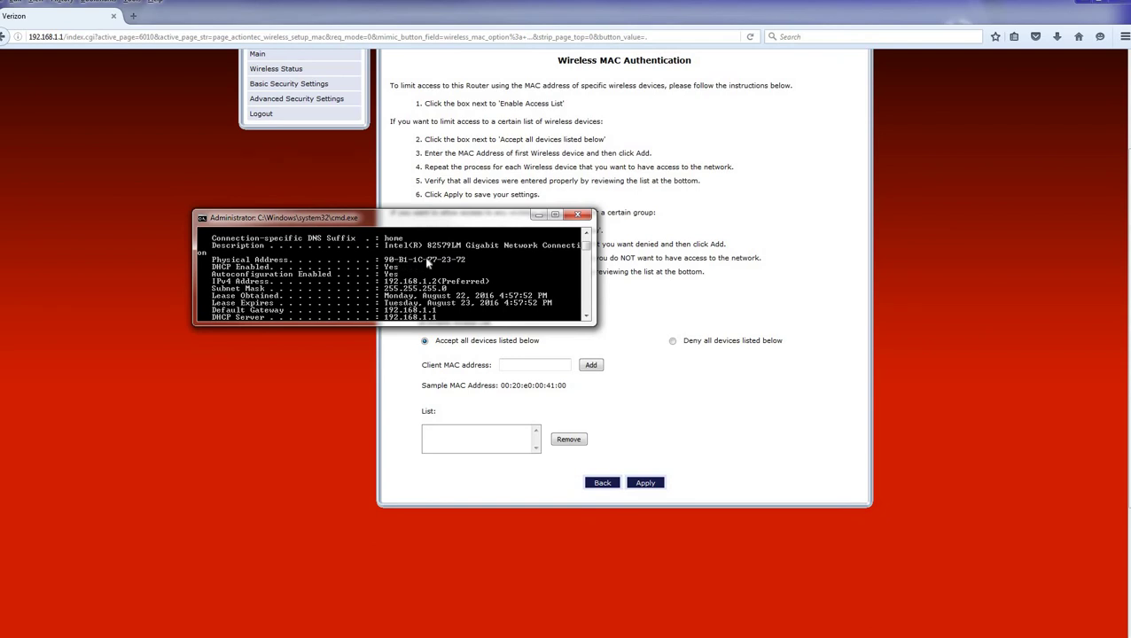
click(507, 364)
drag(266, 217, 1110, 307)
click(1001, 372)
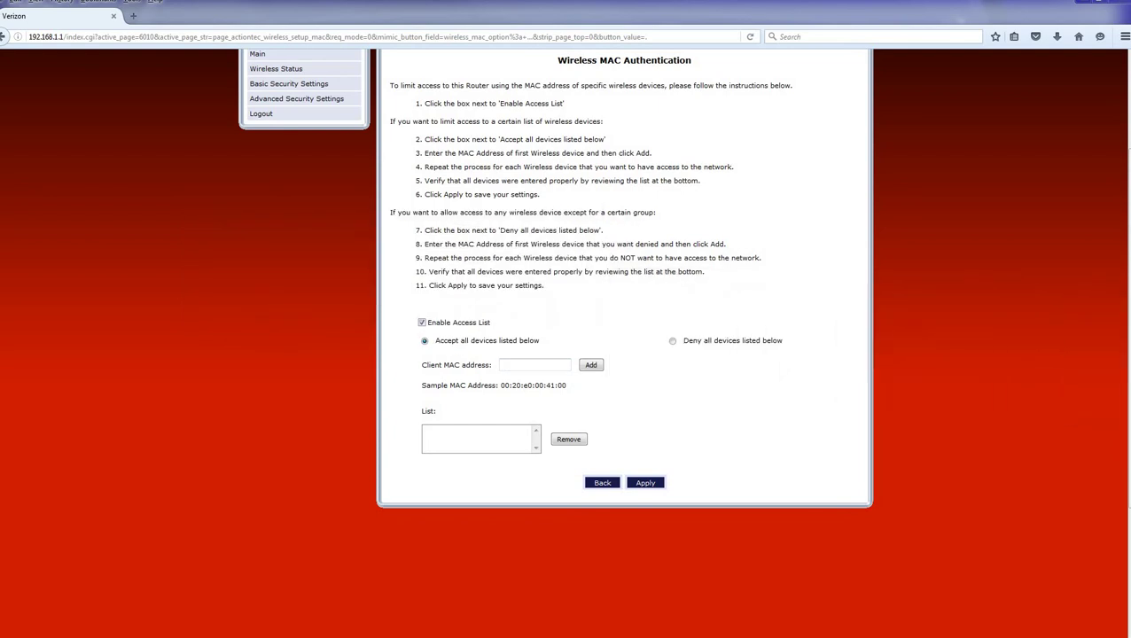
Add MAC addresses 90:B1:1c:77:23:72 and 00:20:e0:00:41:00 to the access list
click(512, 364)
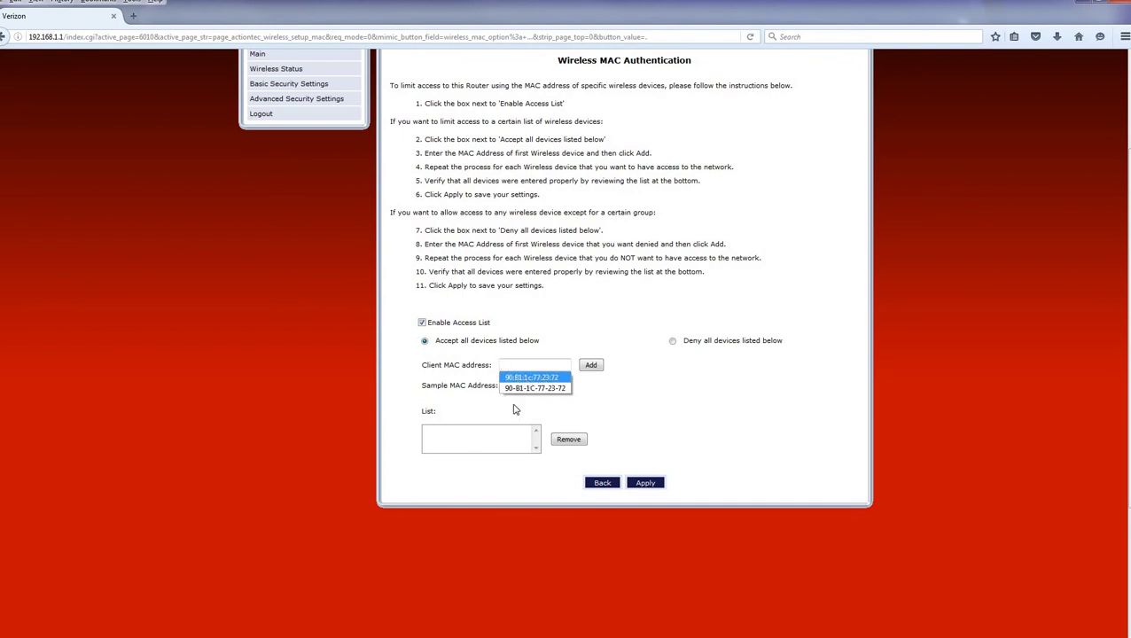
click(529, 378)
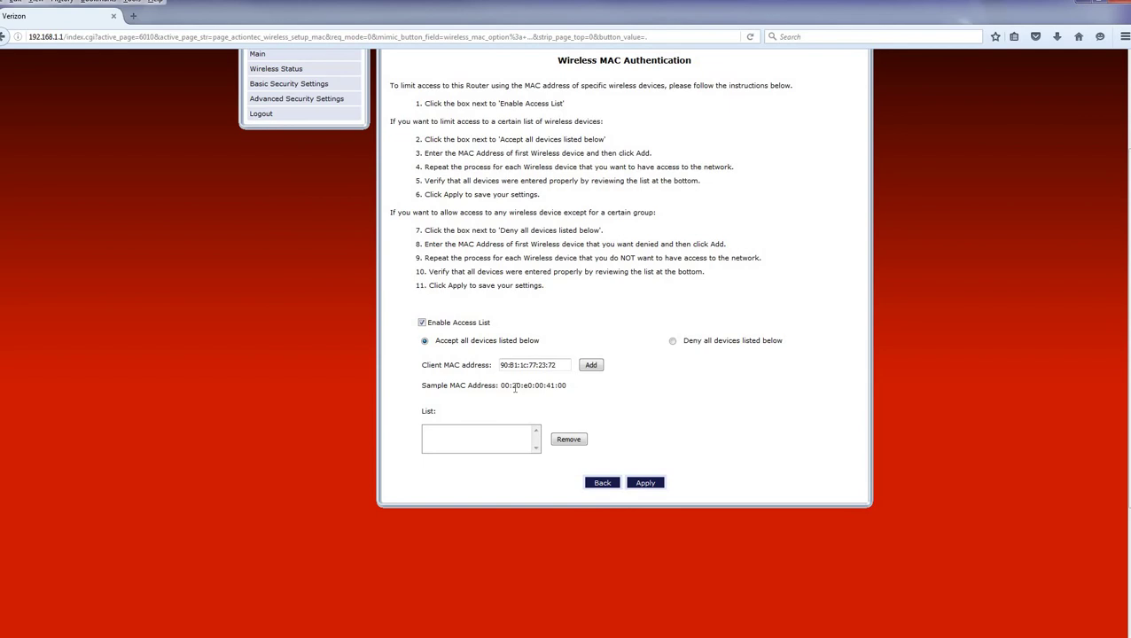
click(592, 367)
drag(558, 363, 339, 356)
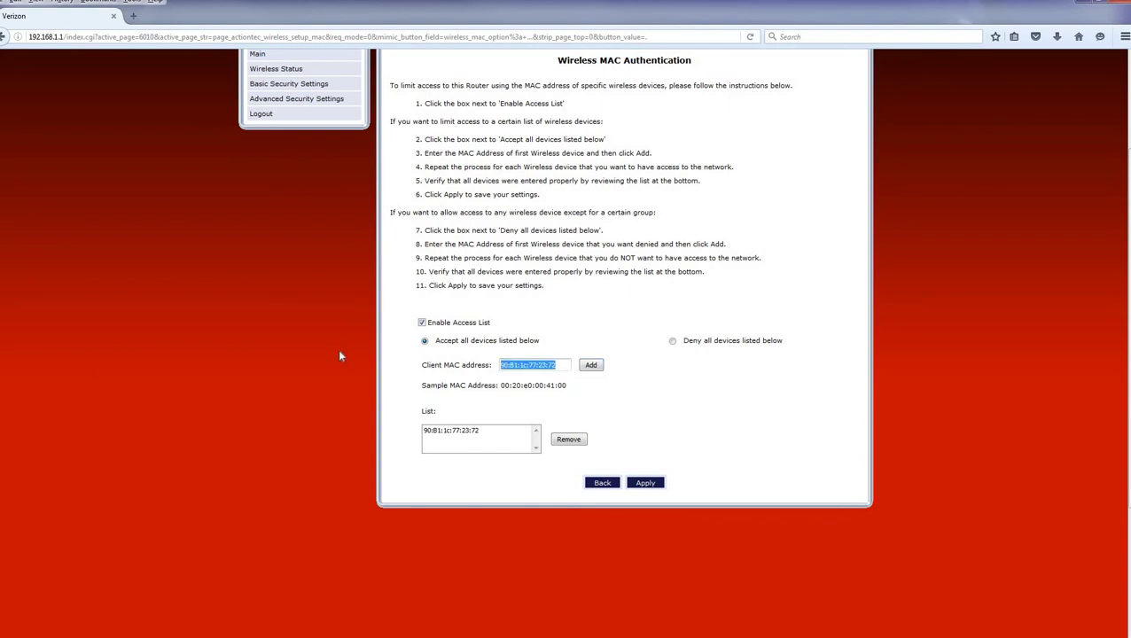
key(BackSpace)
text(00:20:e0:00:41)
key(BackSpace)
key(BackSpace)
text(41:00)
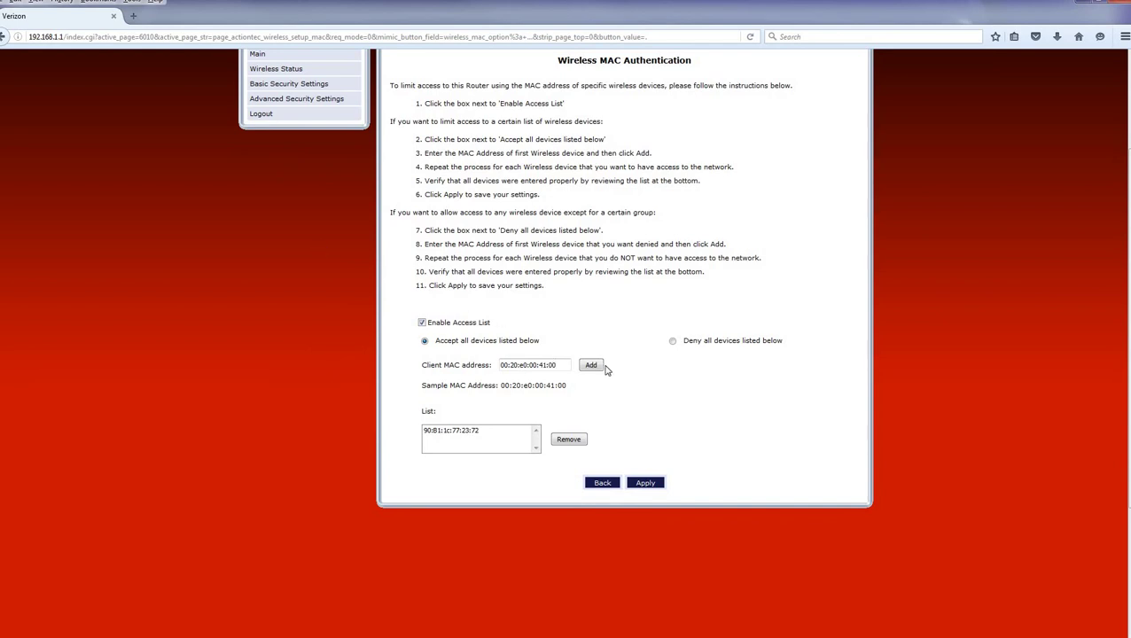
click(606, 365)
Apply the MAC access list settings, return to the Main page, and open Change Login User Name / Password
click(646, 483)
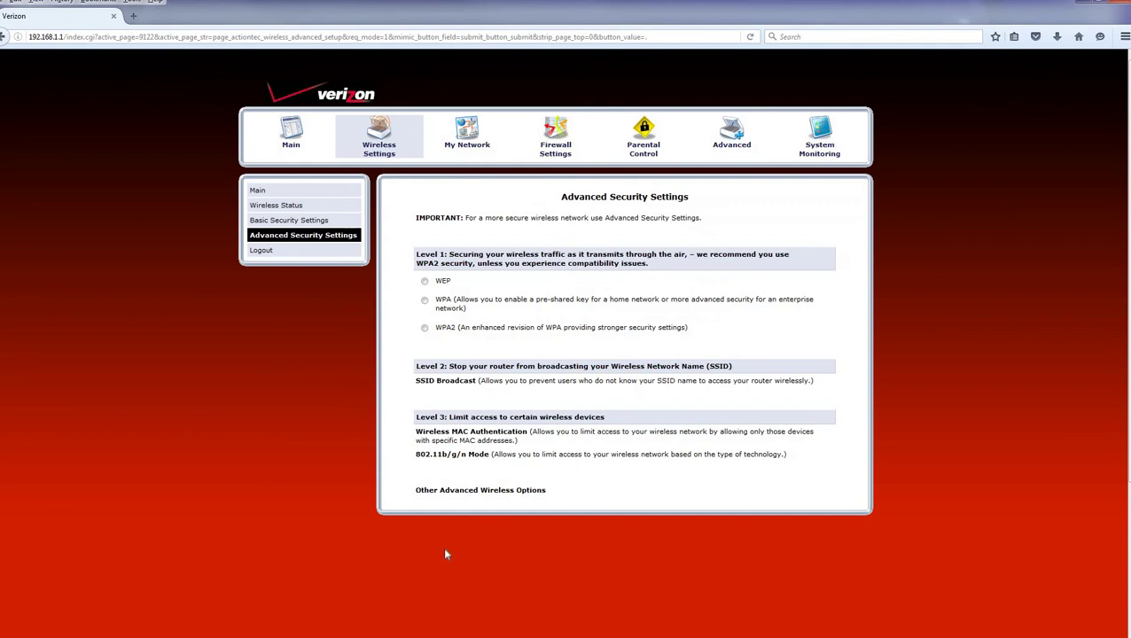
click(291, 136)
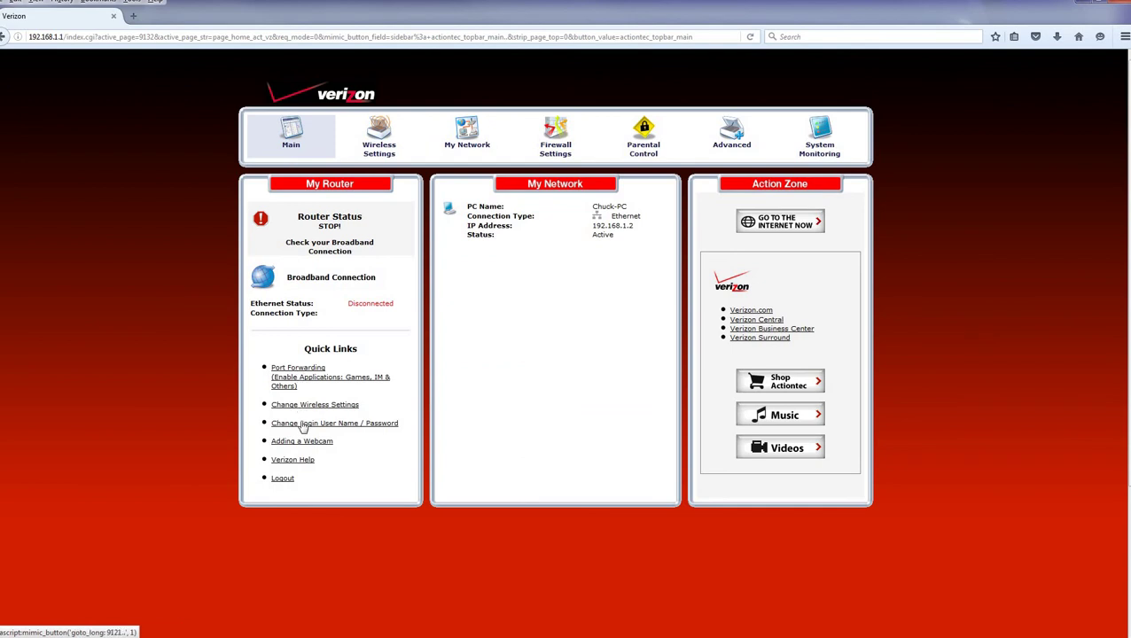
click(351, 426)
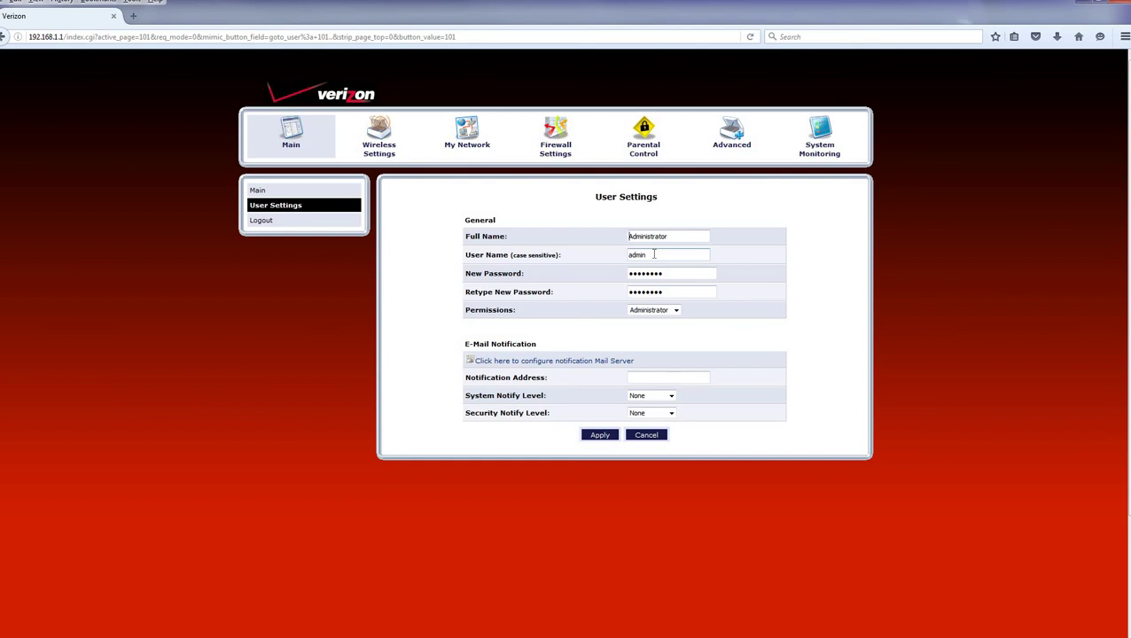
Replace user name 'admin' with the owner's first name and enter a nine-character new password twice
double_click(653, 254)
drag(669, 273, 578, 280)
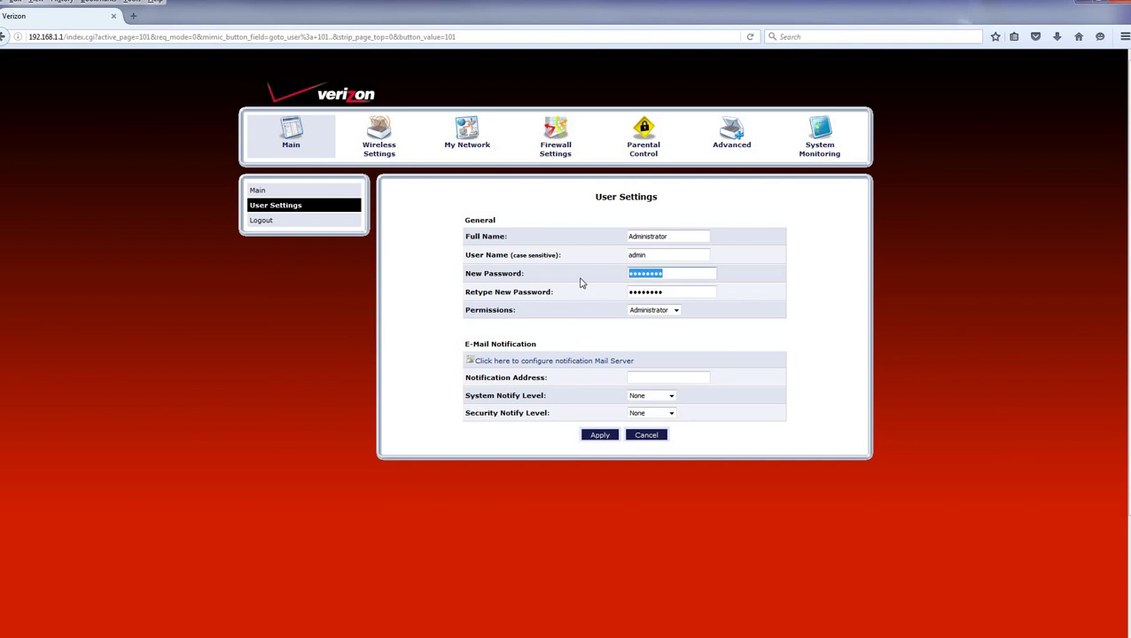
double_click(640, 255)
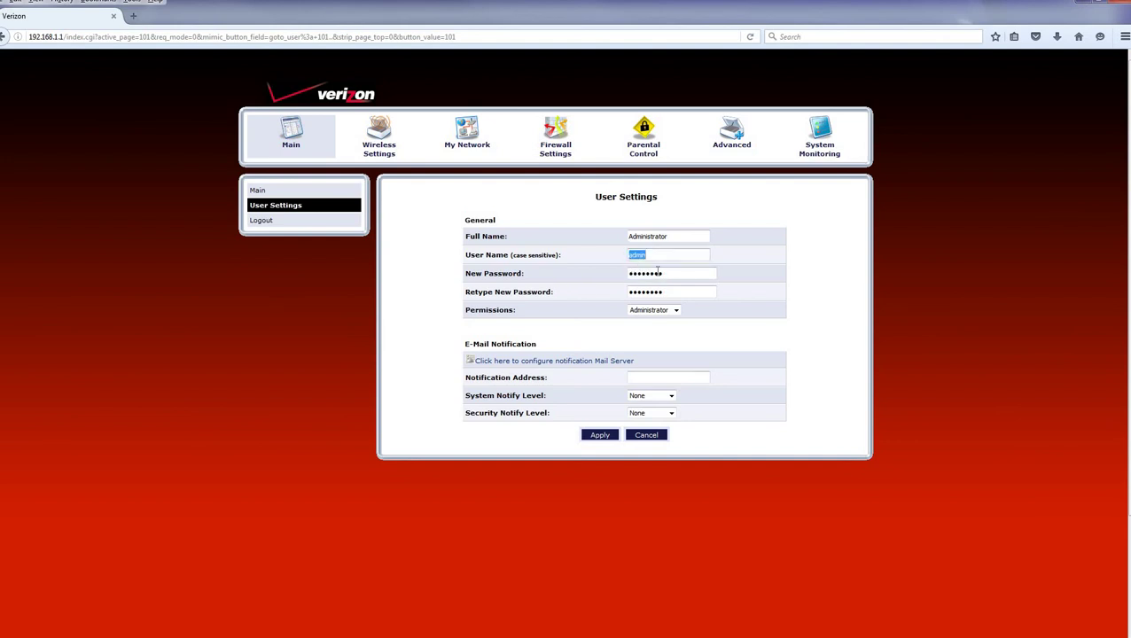
drag(656, 275, 576, 280)
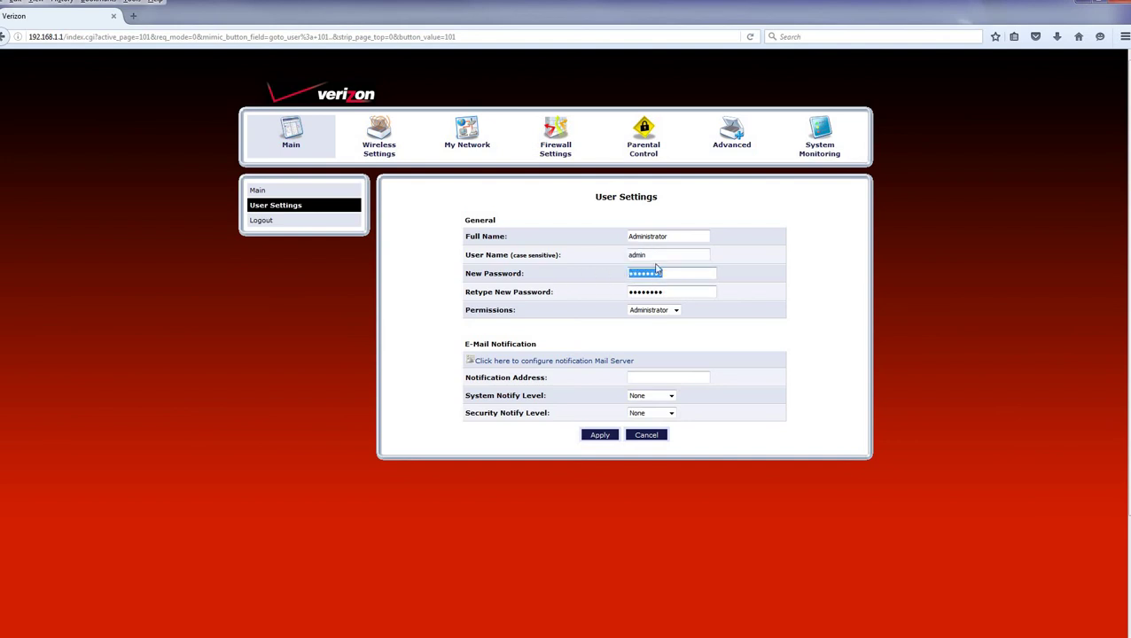
double_click(656, 254)
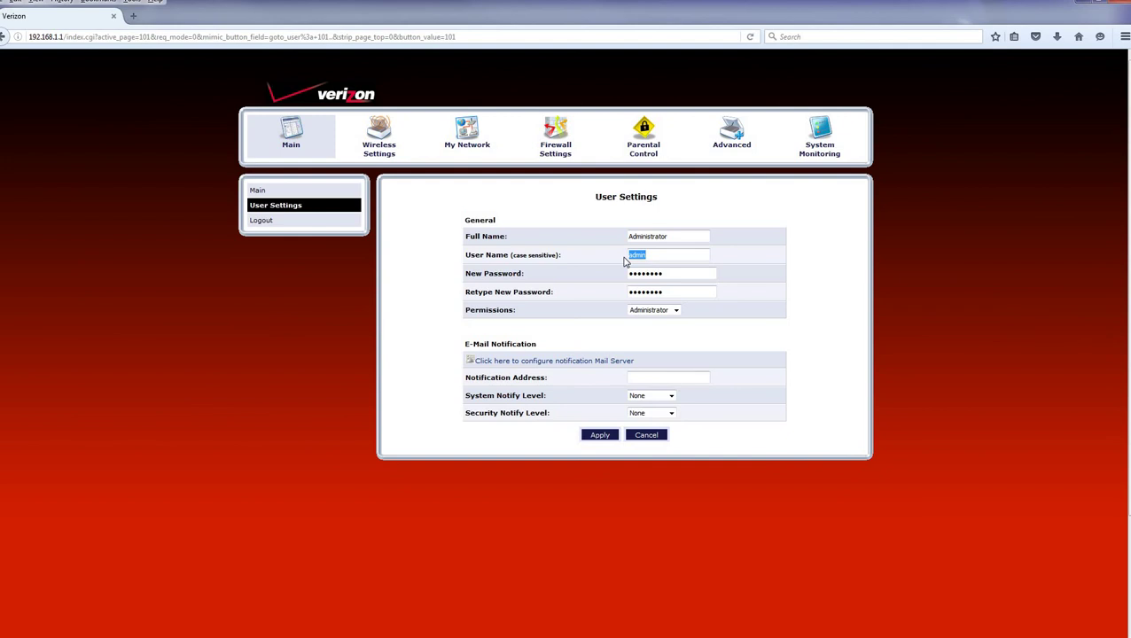
text(Chuck)
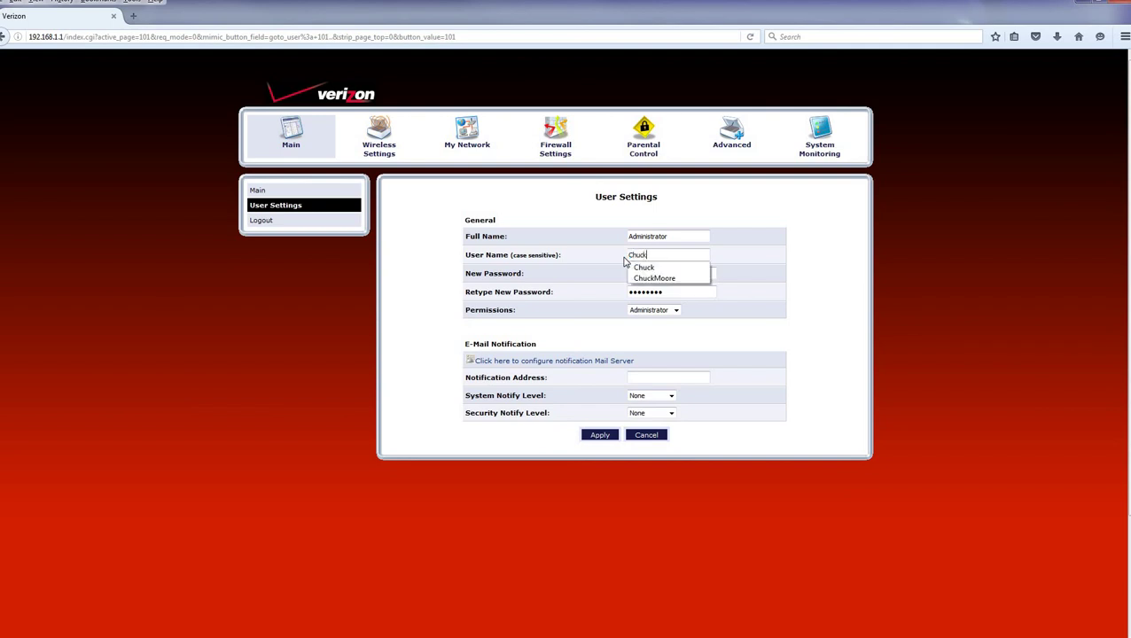
key(Tab)
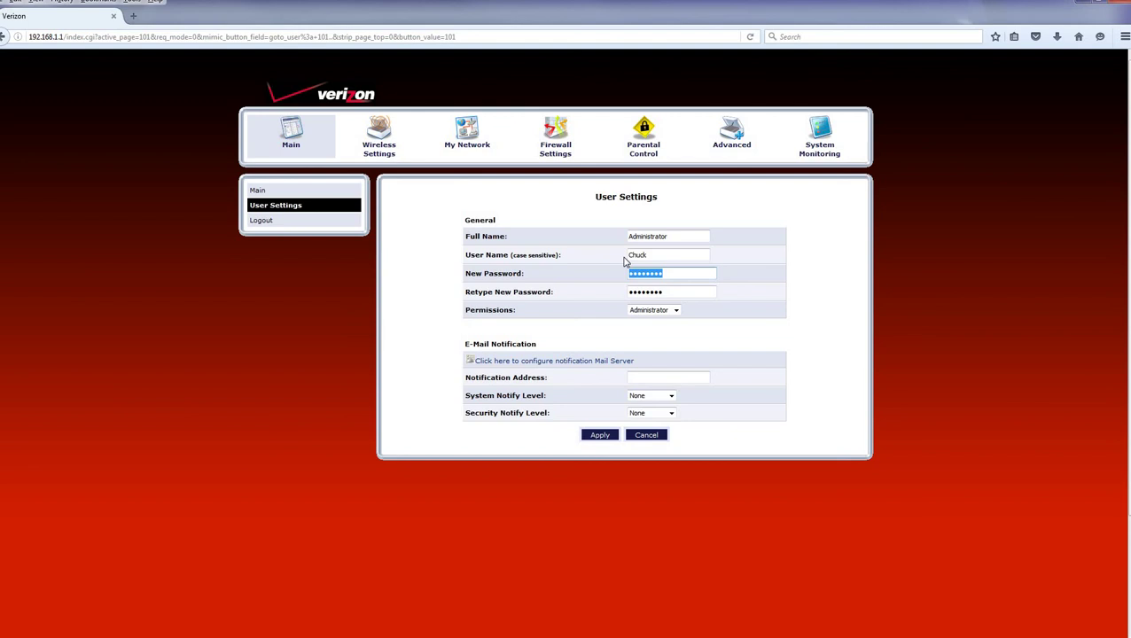
text(•••••••••)
key(Tab)
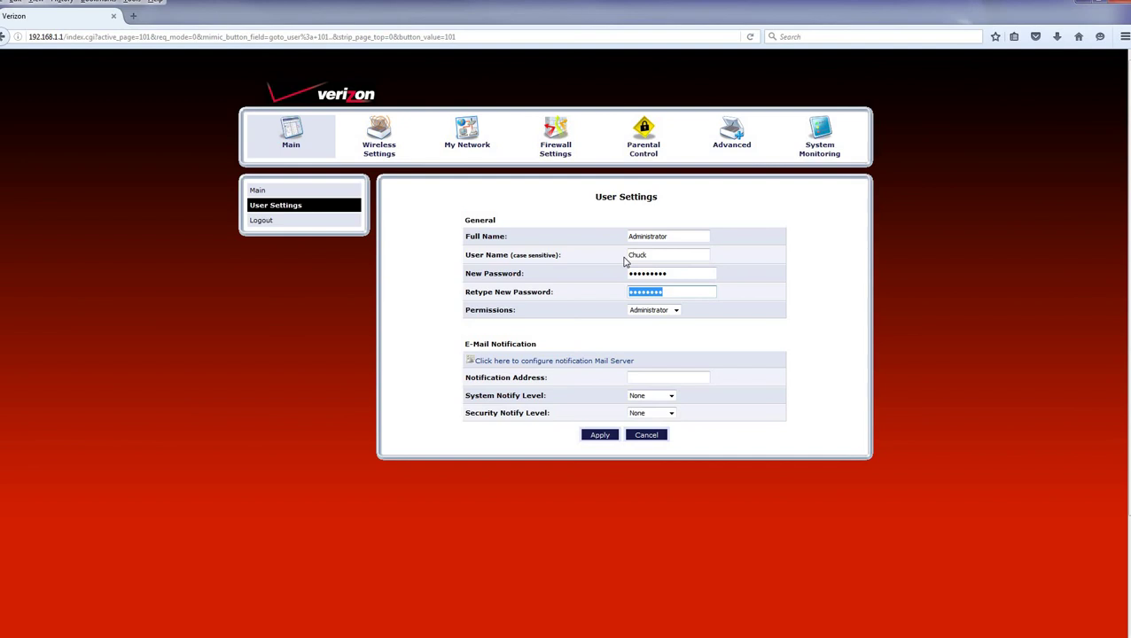
text(•••••••••)
Apply and confirm the new login, then sign back in with the new user name and password
click(598, 438)
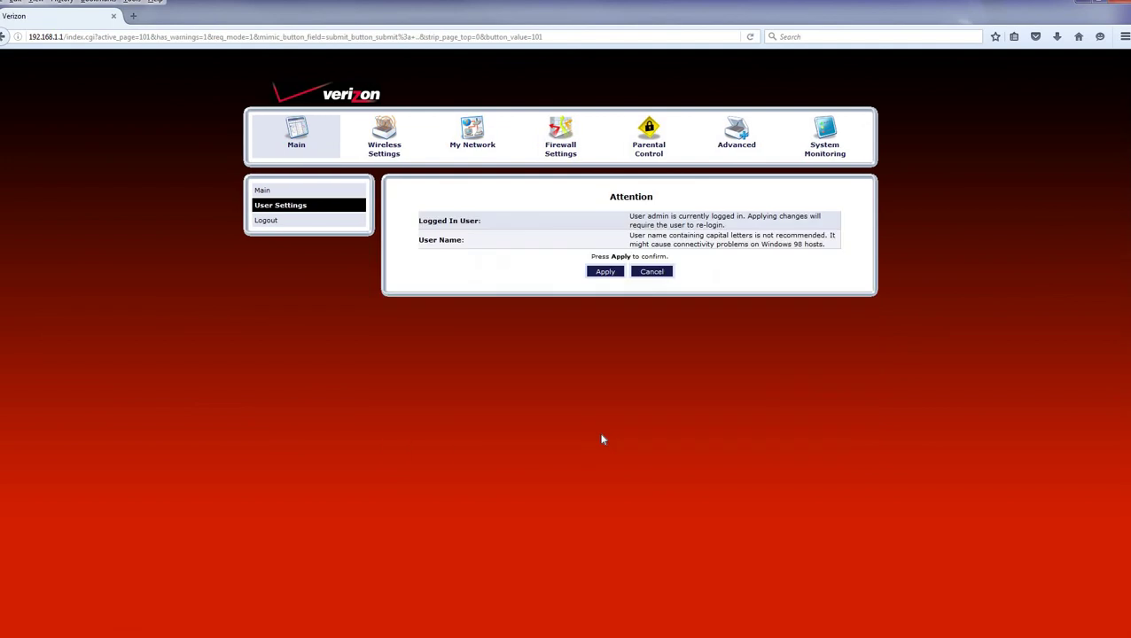
click(607, 272)
click(564, 177)
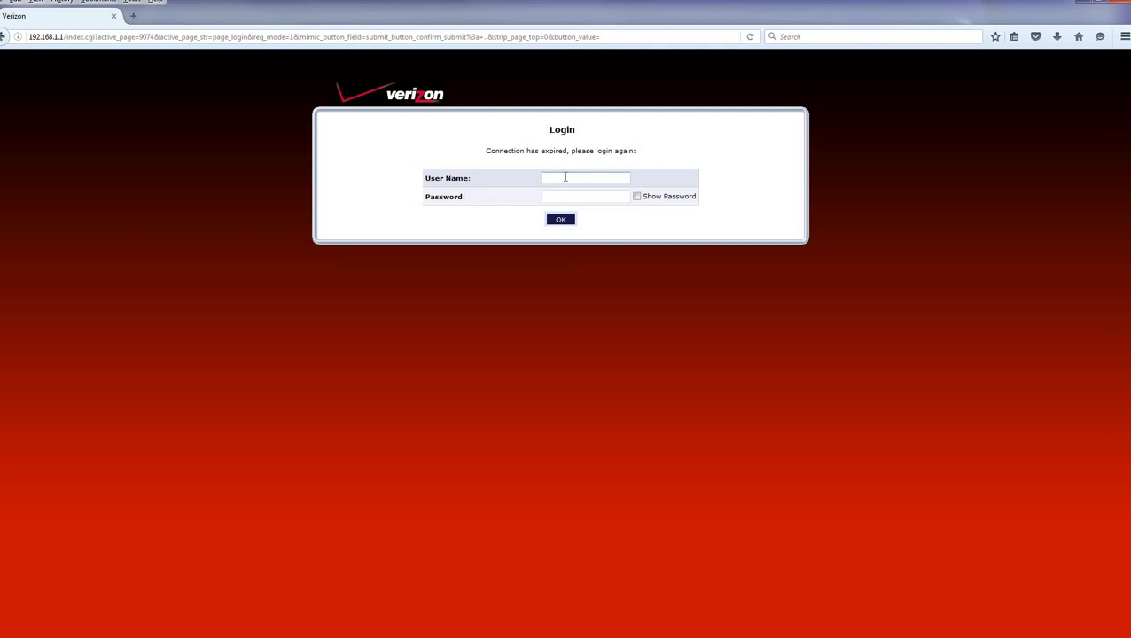
text(Chuck)
key(Tab)
text(•••••••••)
click(561, 220)
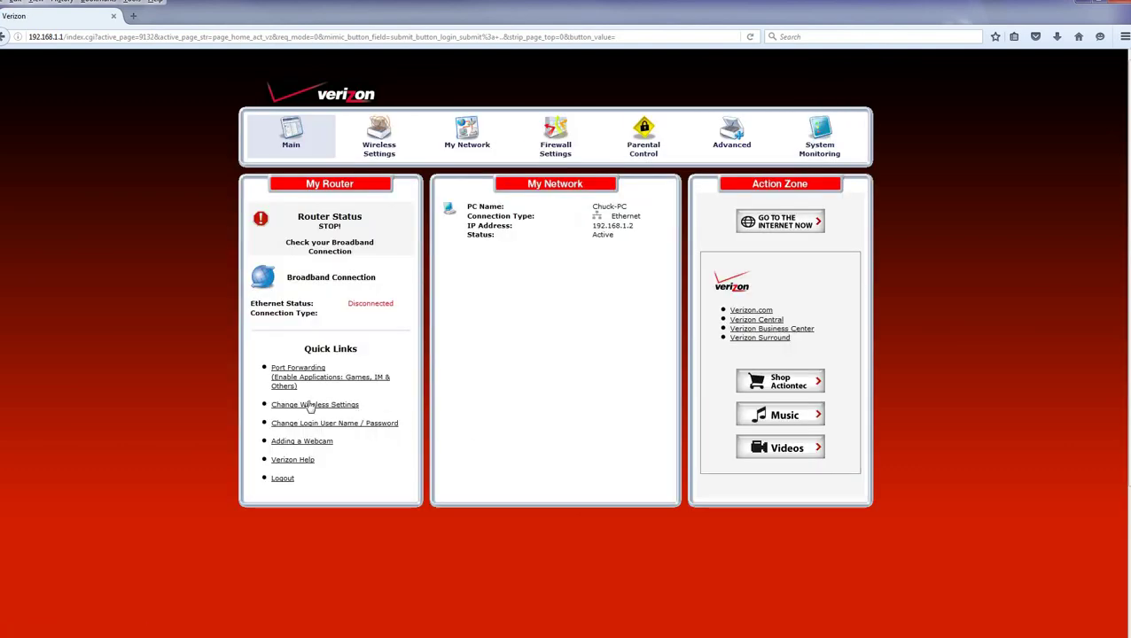
Go to Wireless Settings and open Advanced Security Settings
click(381, 149)
click(316, 220)
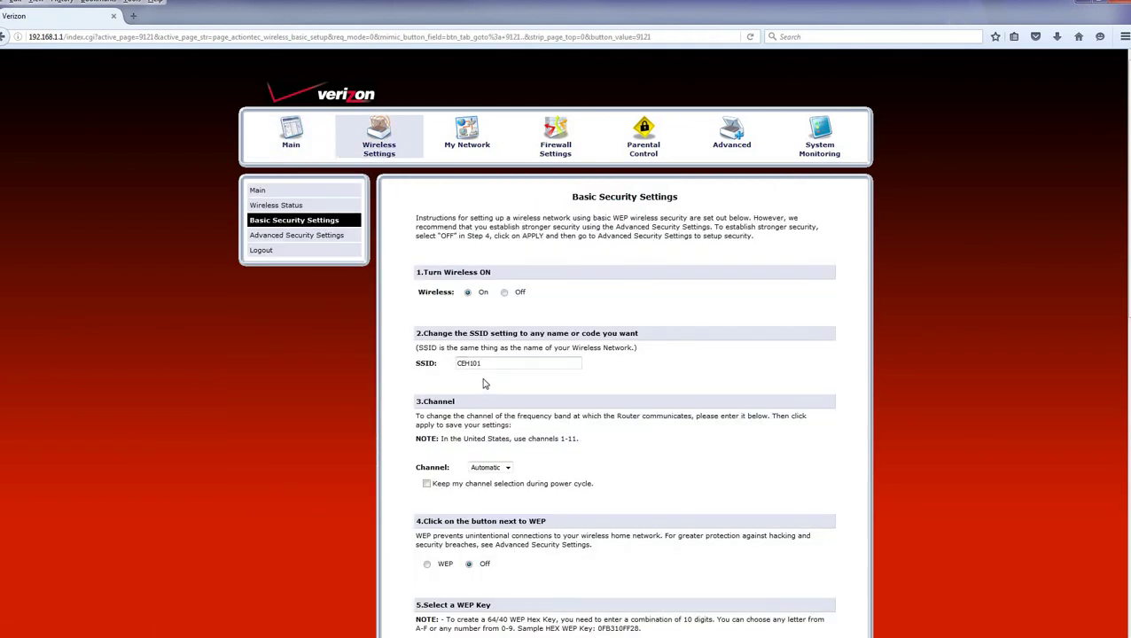
click(317, 234)
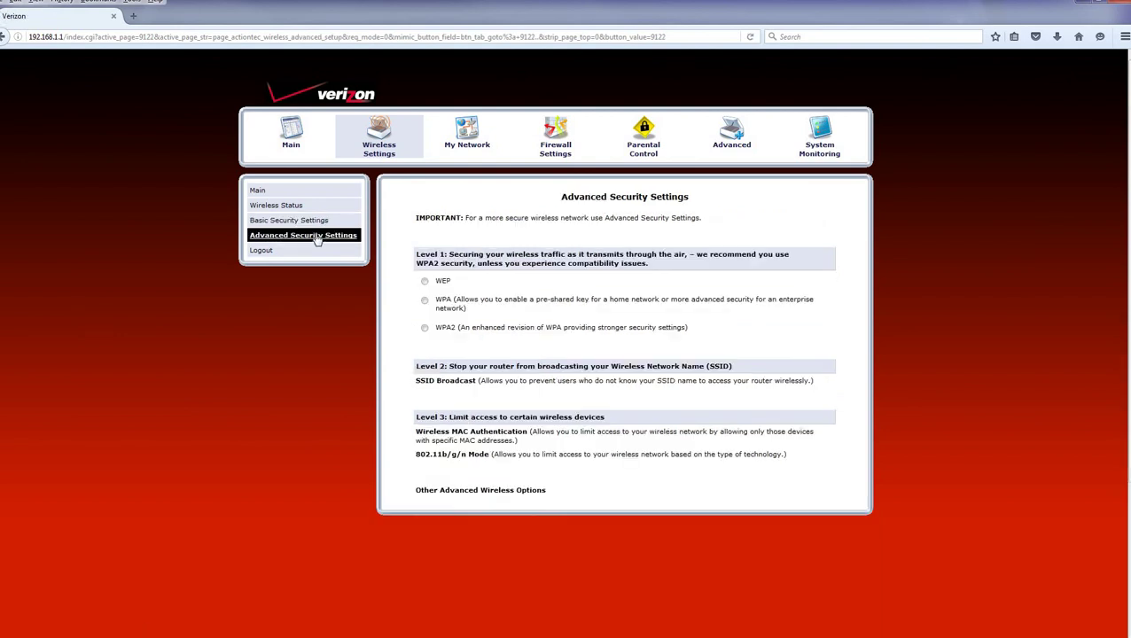